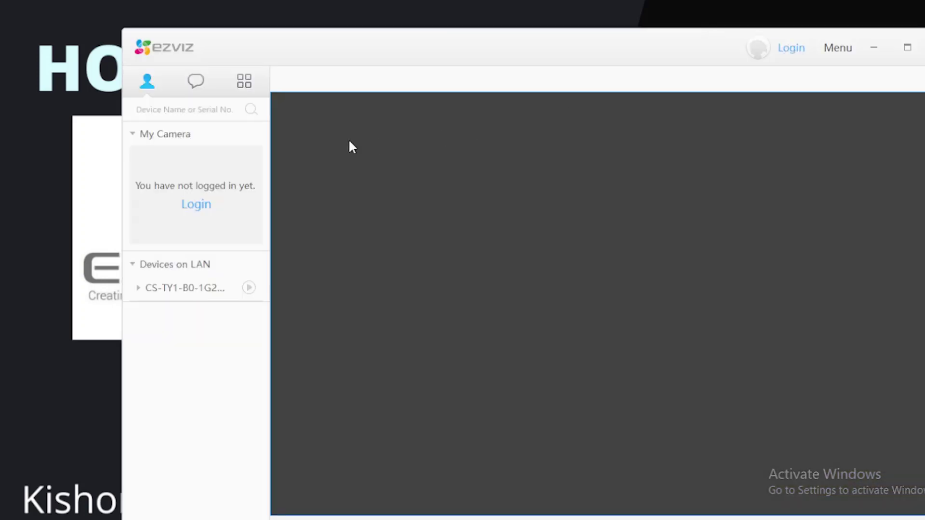
Step: Log in to EZVIZ Studio with the account e-mail and password so Home_Camera's live feed plays
left_click(197, 205)
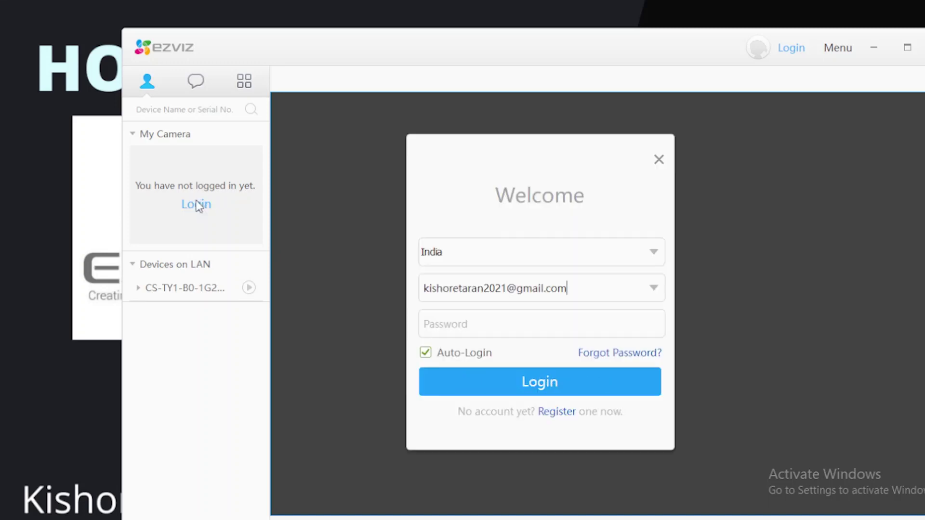
left_click(567, 299)
left_click(545, 383)
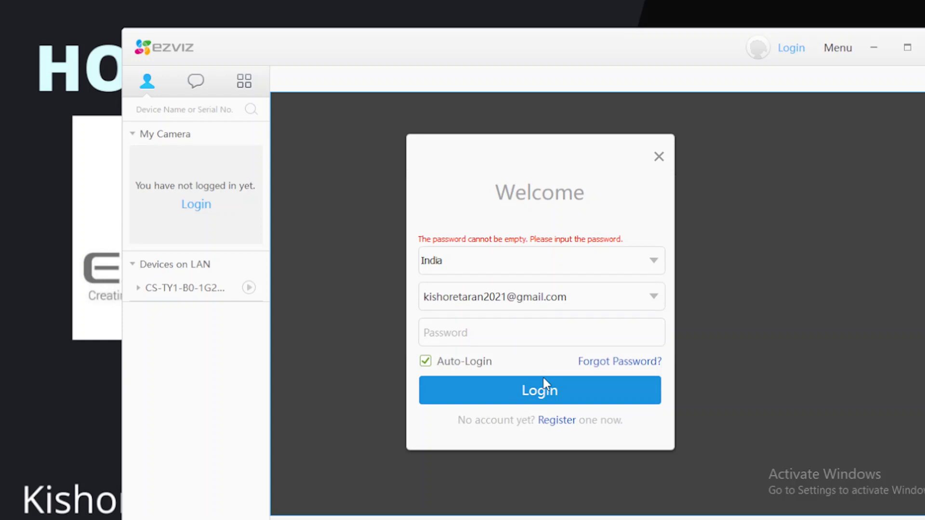
left_click(492, 330)
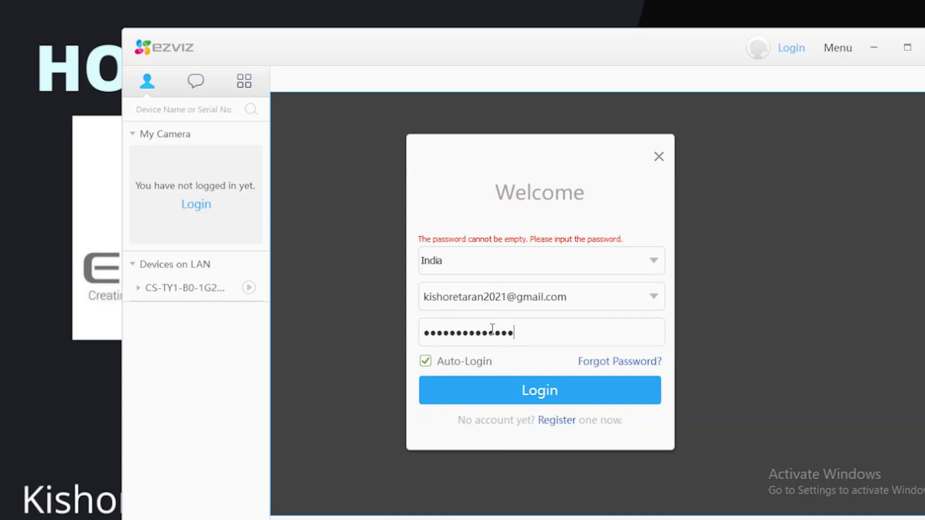
left_click(534, 389)
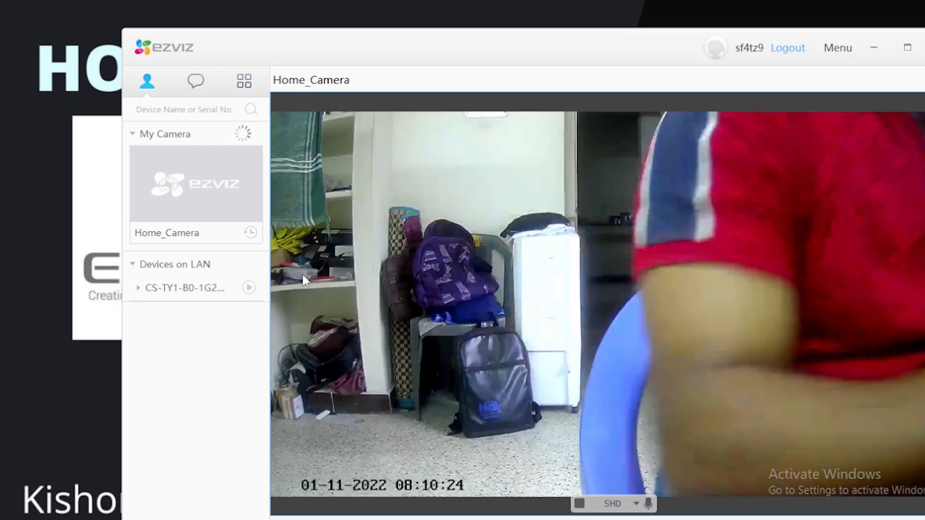
Step: Maximize EZVIZ Studio, open All Devices and try Home_Camera's Advanced settings, dismissing the not-same-LAN errors
mouse_move(206, 158)
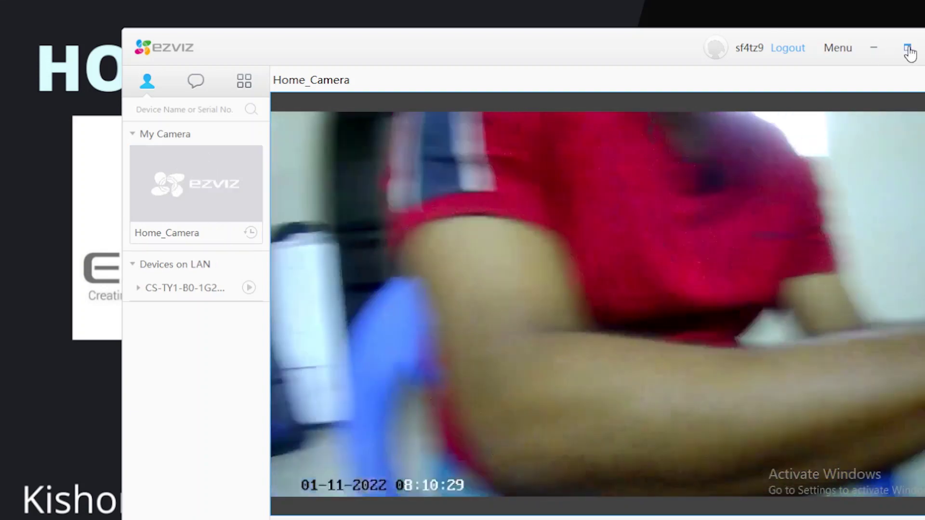
left_click(906, 43)
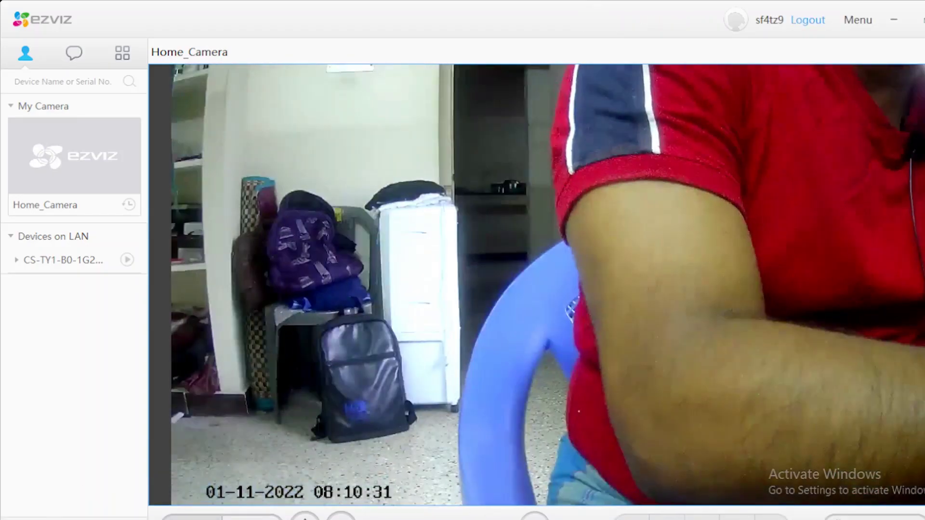
left_click(118, 484)
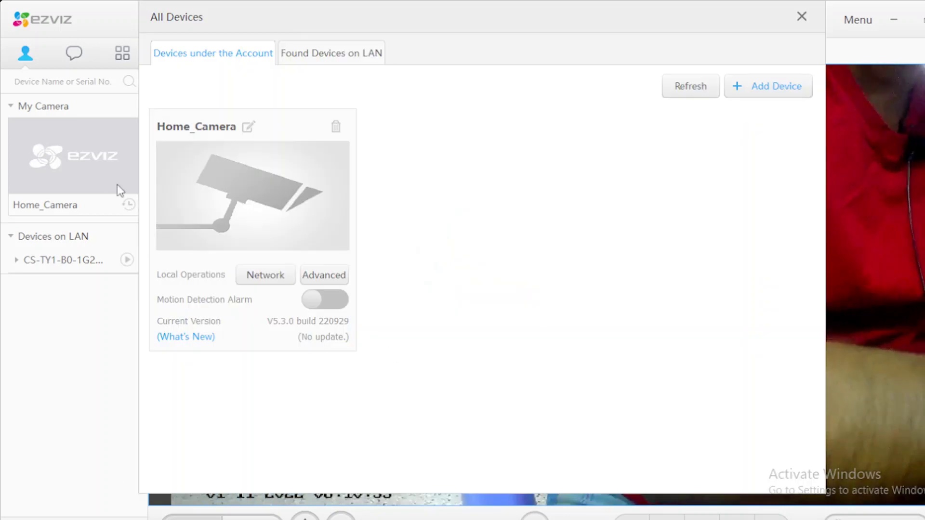
left_click(323, 276)
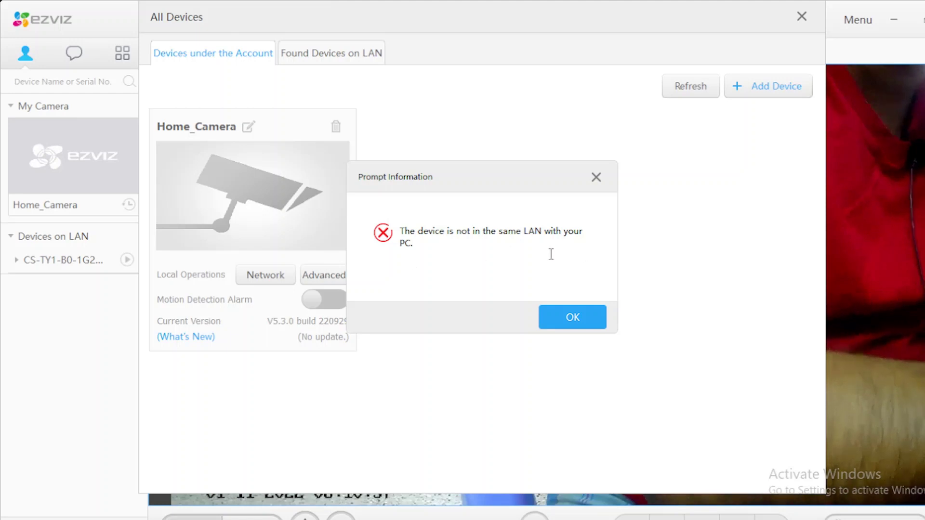
left_click(587, 317)
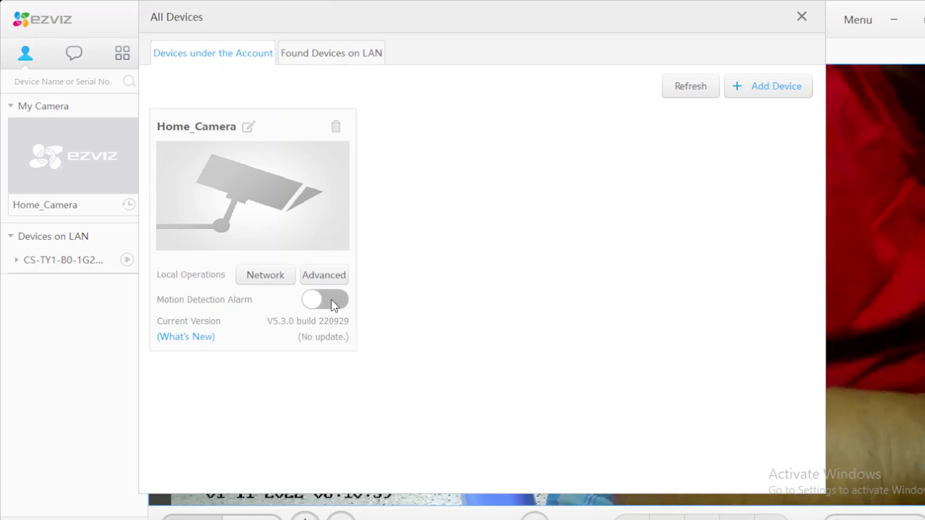
left_click(318, 273)
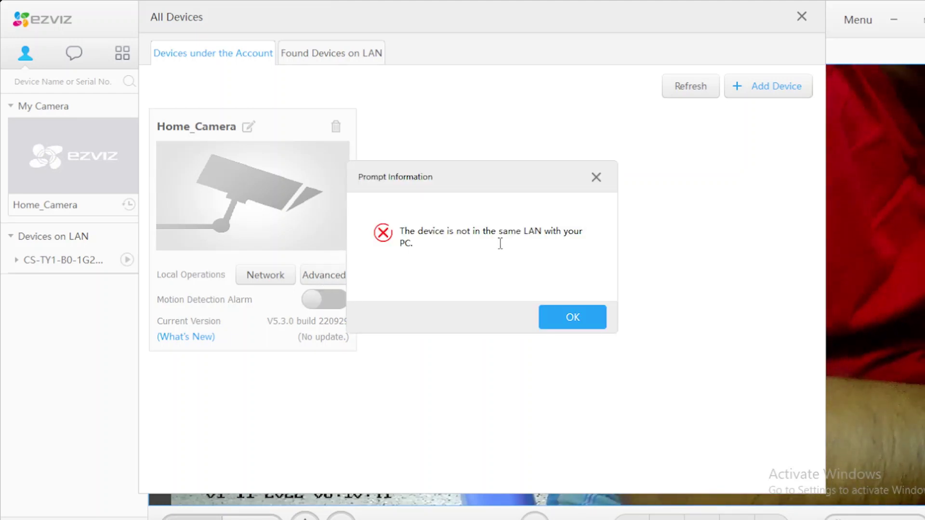
left_click(577, 316)
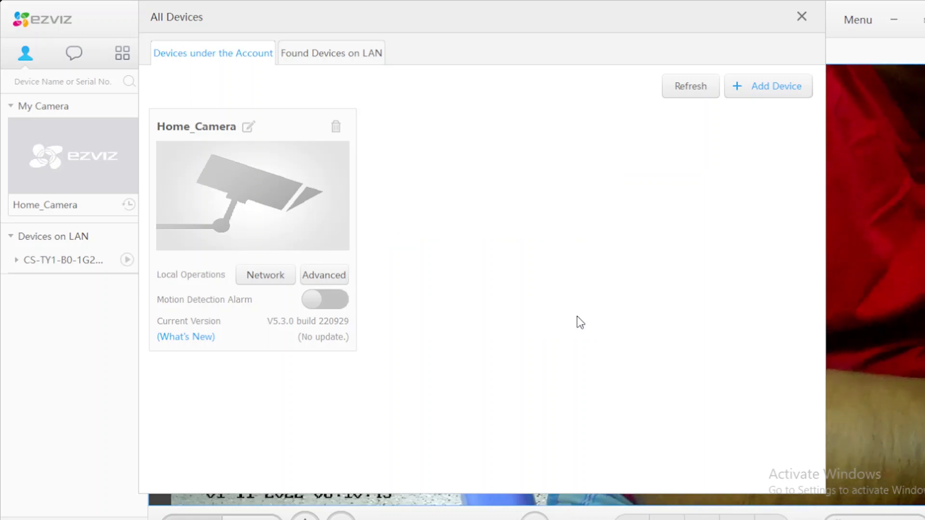
Step: Switch Wi-Fi to the camera's LAN and open Home_Camera's remote configuration
left_click(803, 15)
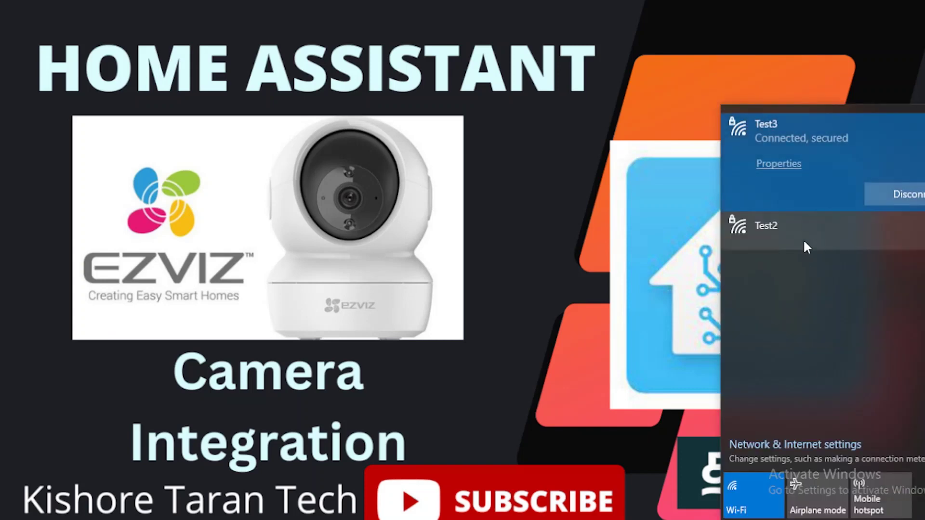
left_click(525, 191)
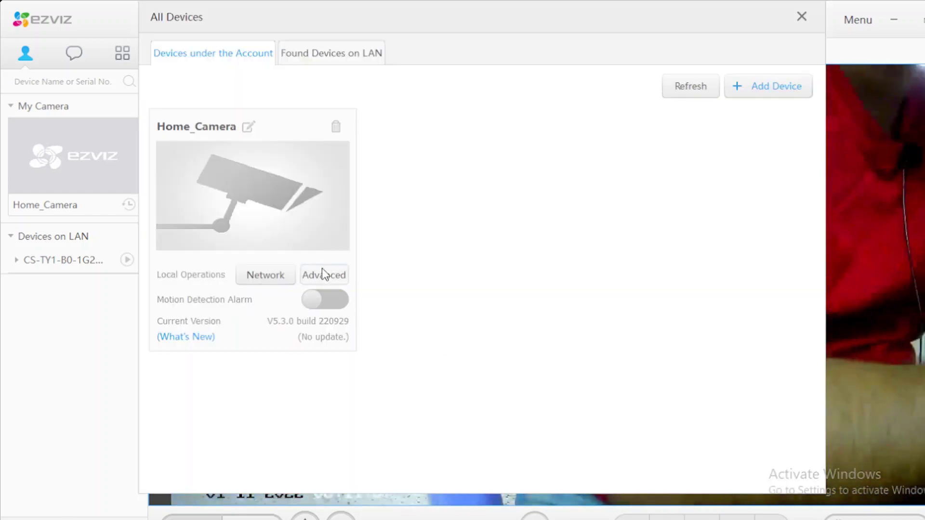
left_click(322, 271)
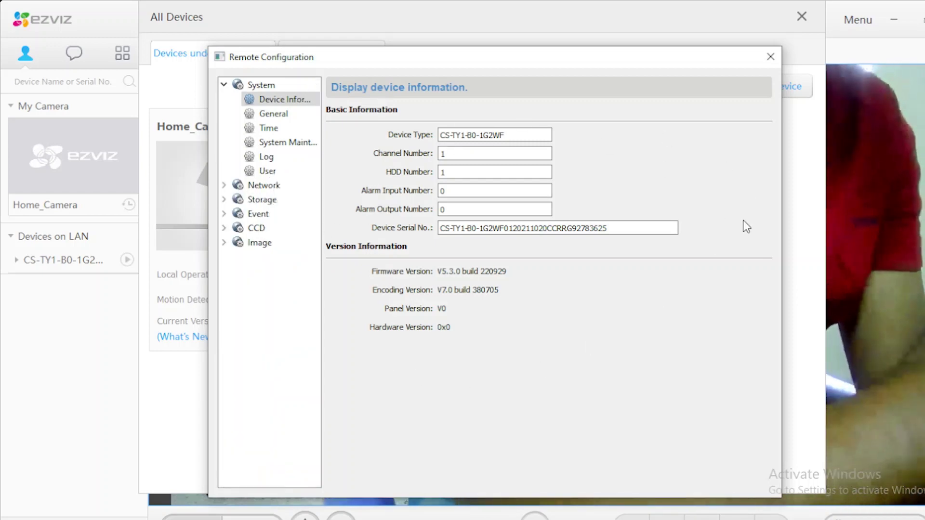
Step: Check Network > General (device port 8000, HTTP 80, RTSP 554), then close Remote Configuration
left_click(259, 185)
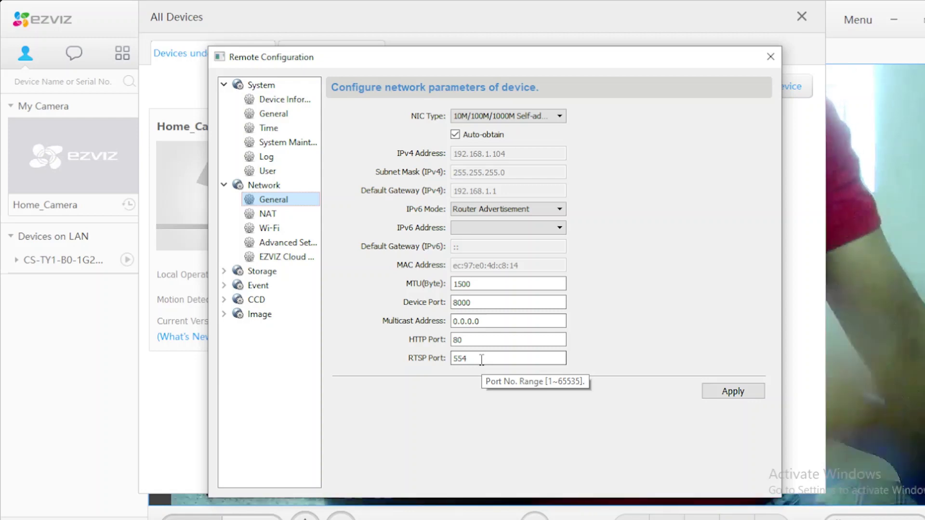
left_click(481, 359)
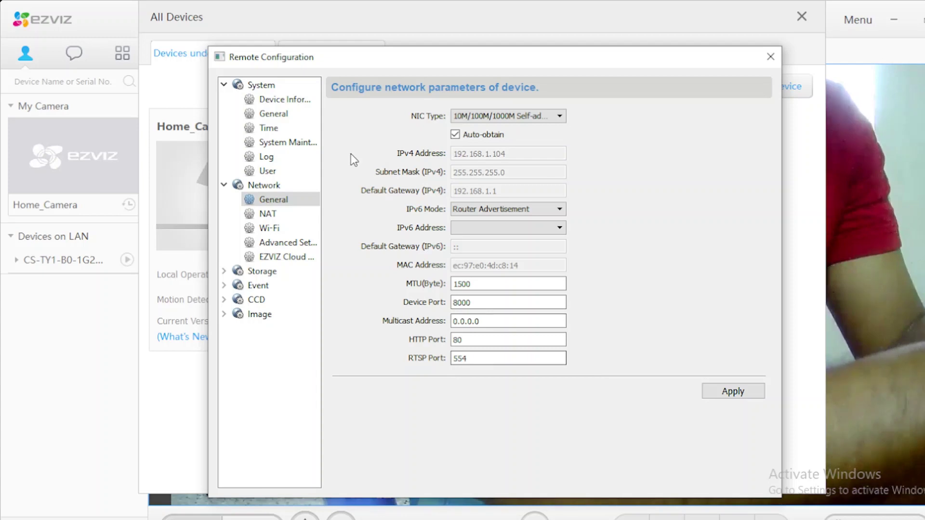
left_click(771, 58)
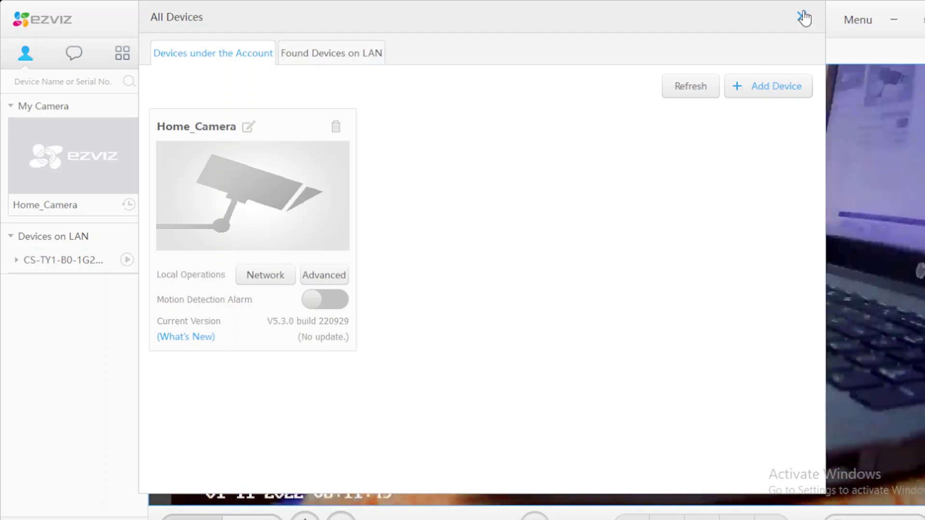
Step: Close All Devices and quit EZVIZ Studio with Alt+F4, confirming the exit prompt
left_click(803, 17)
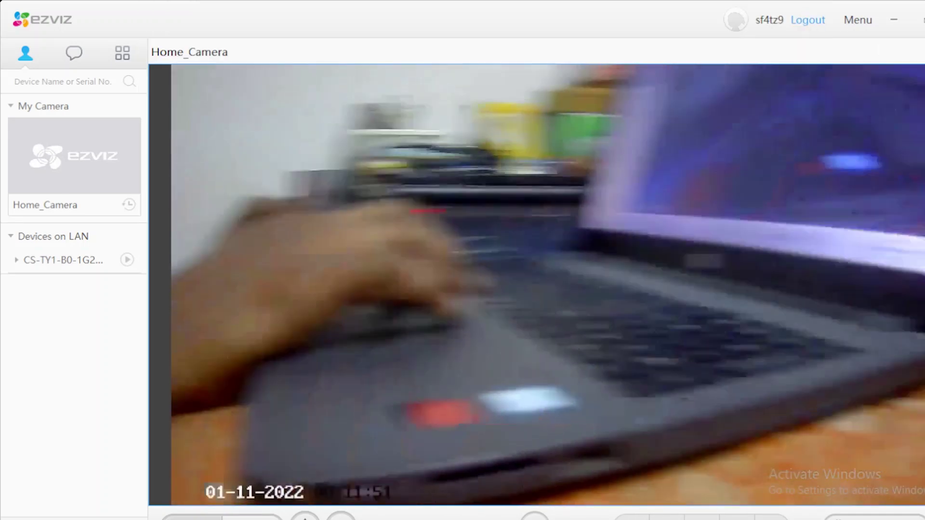
key("alt+F4")
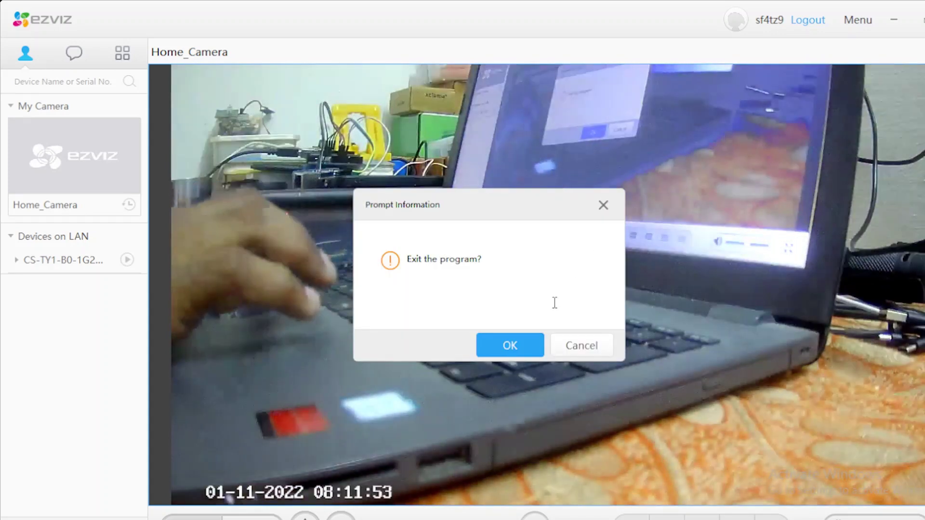
left_click(524, 345)
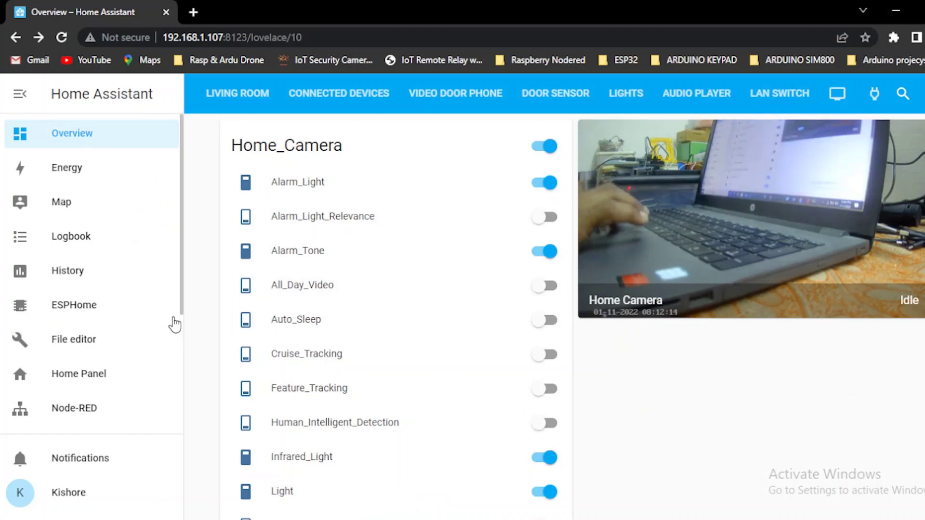
Step: Go to Home Assistant's Settings > Devices & Services integrations page
left_click_drag(182, 272, 185, 399)
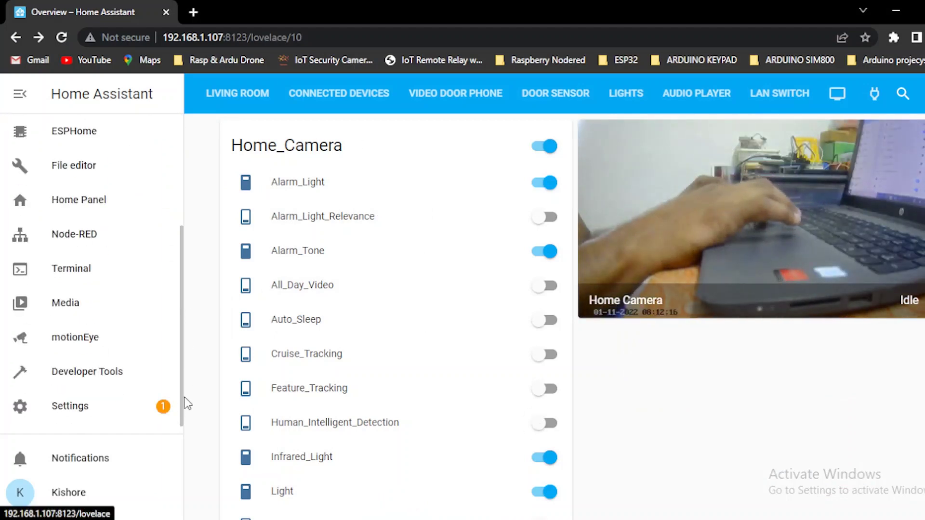
left_click(83, 406)
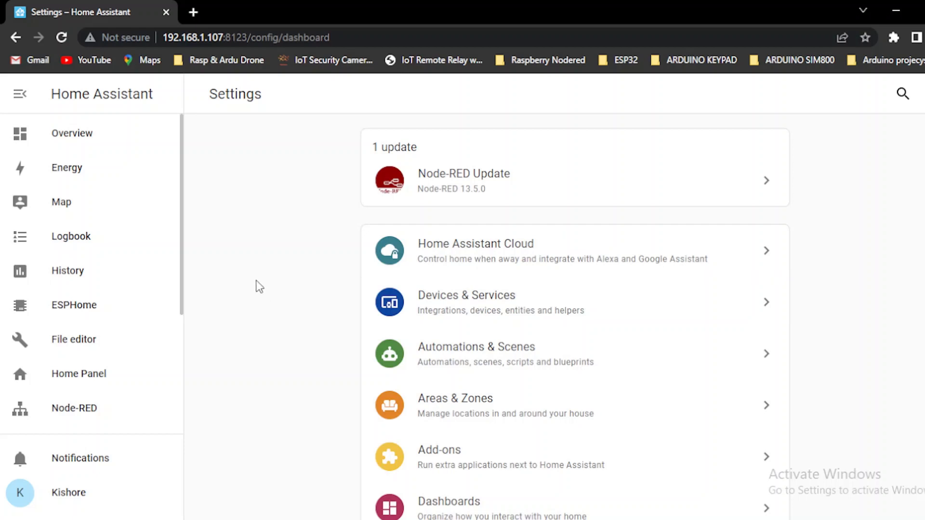
left_click_drag(184, 255, 189, 368)
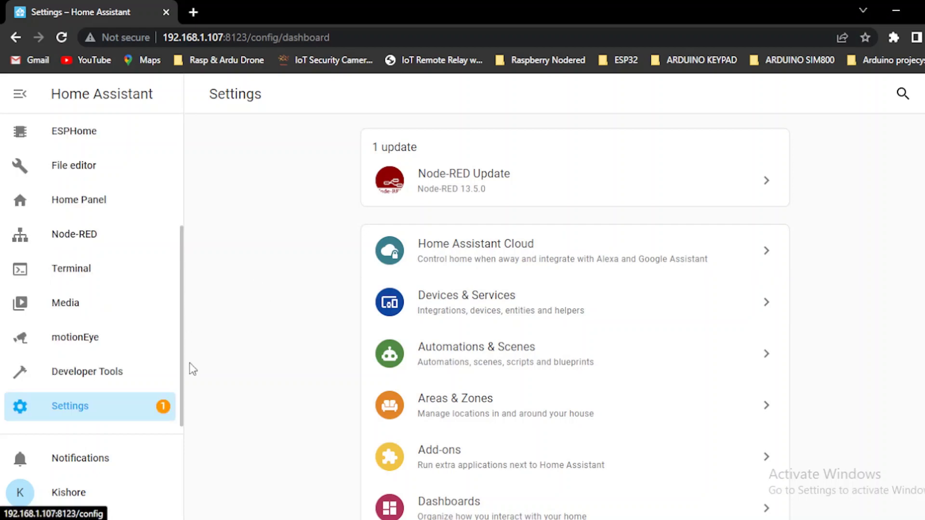
left_click(84, 407)
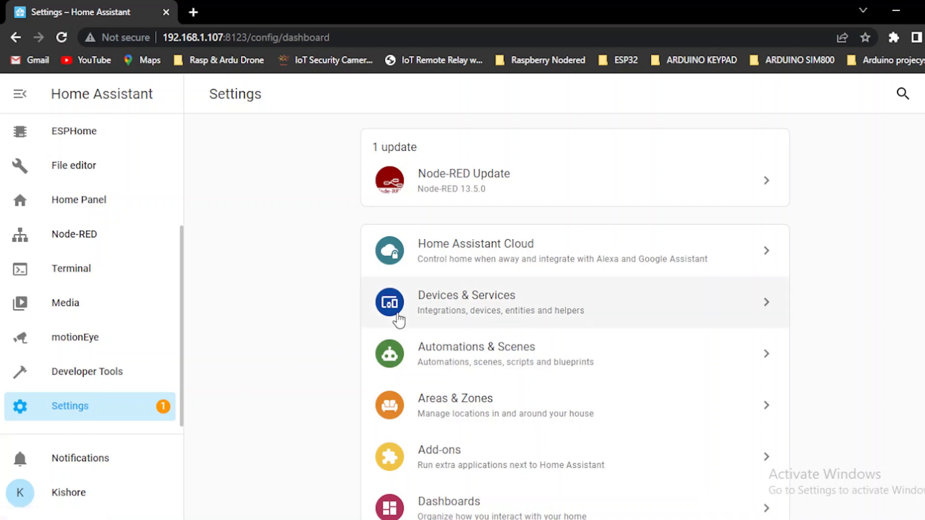
left_click(429, 300)
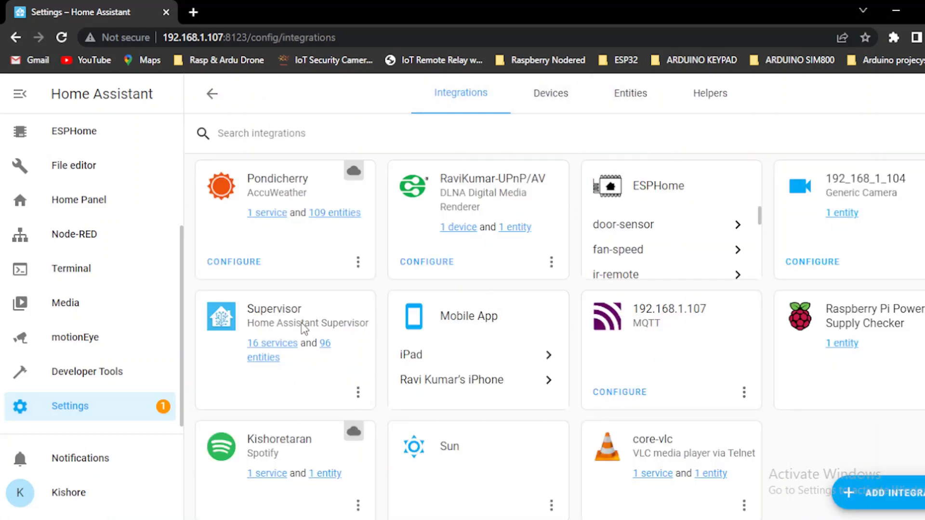
Step: Search integrations for 'ezv', see no EZVIZ results, and clear the search
left_click(310, 137)
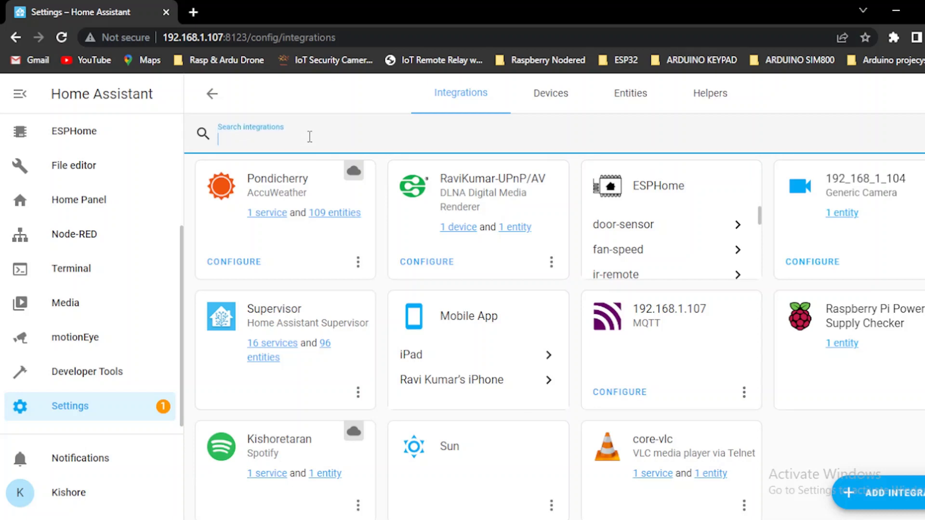
type("ezv")
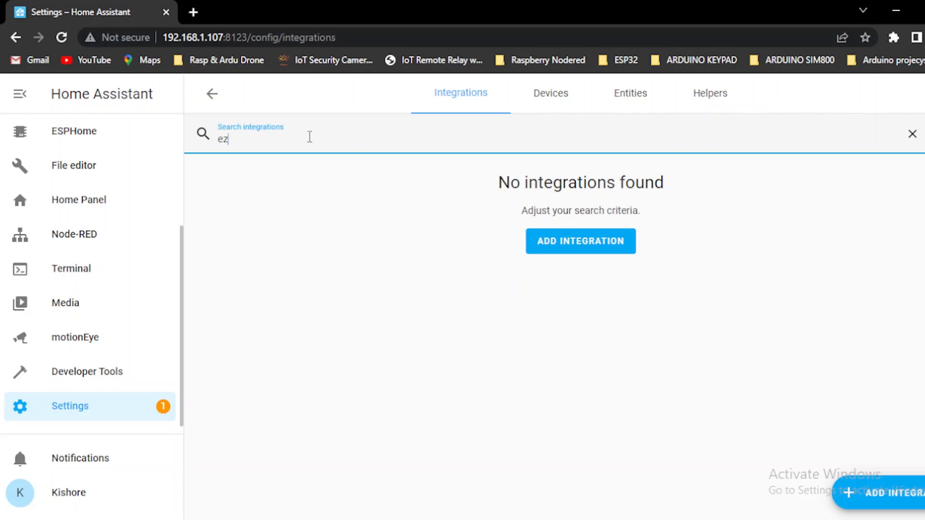
key("BackSpace")
key("BackSpace")
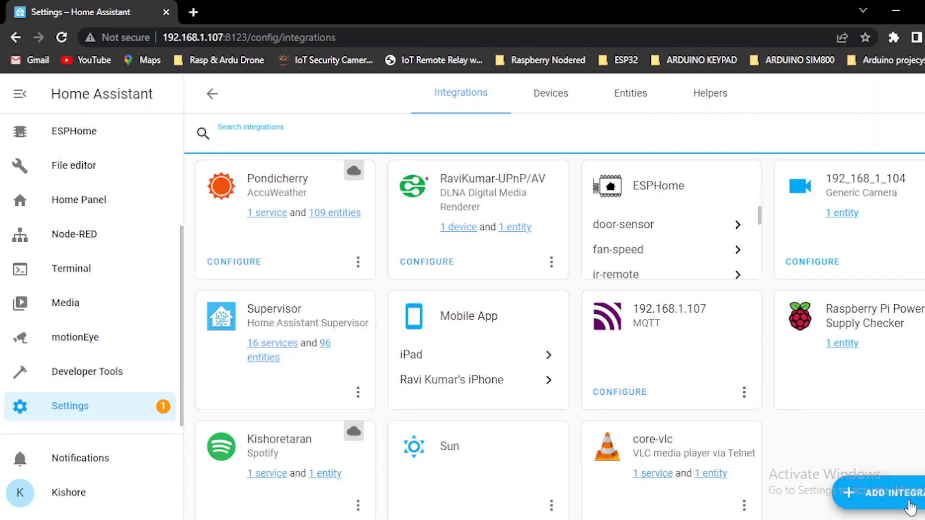
Step: Add the EZVIZ integration with the account username and password on the apiieu.ezvizlife.com server
left_click(885, 492)
type("ezviz")
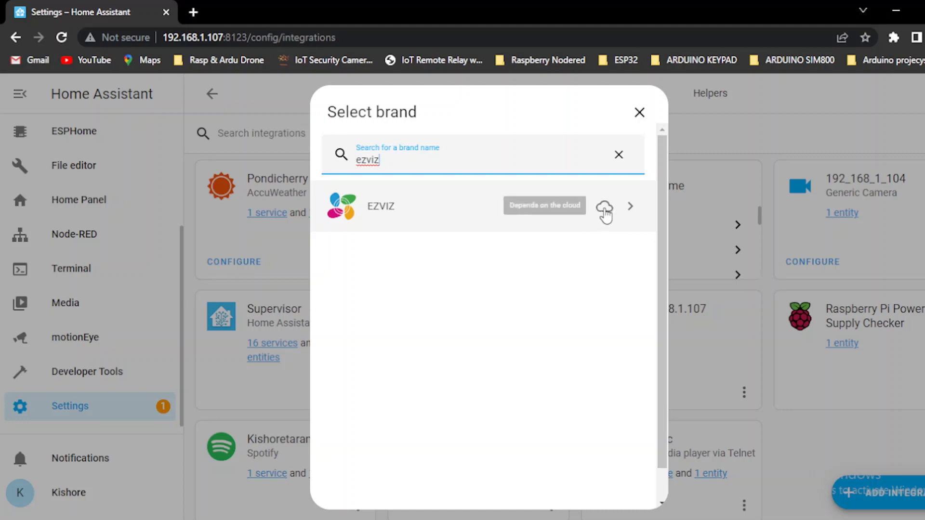
left_click(568, 210)
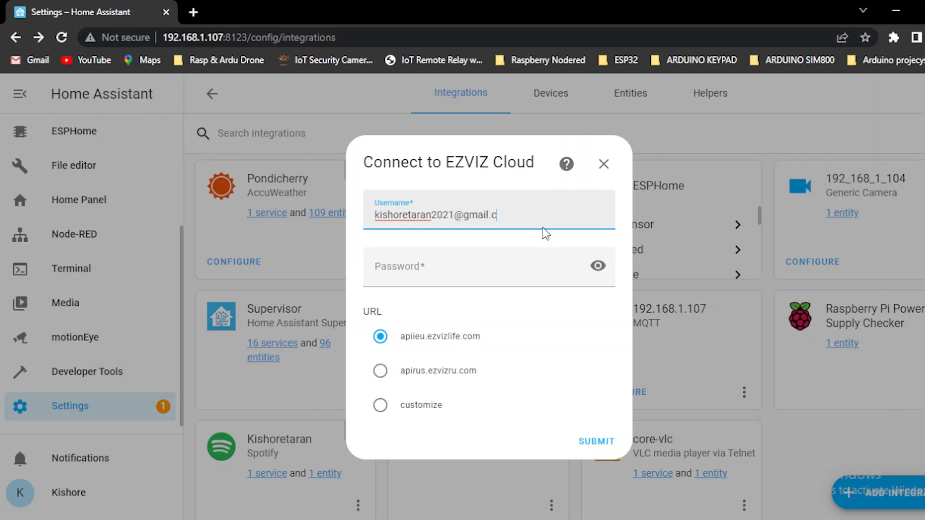
left_click(507, 270)
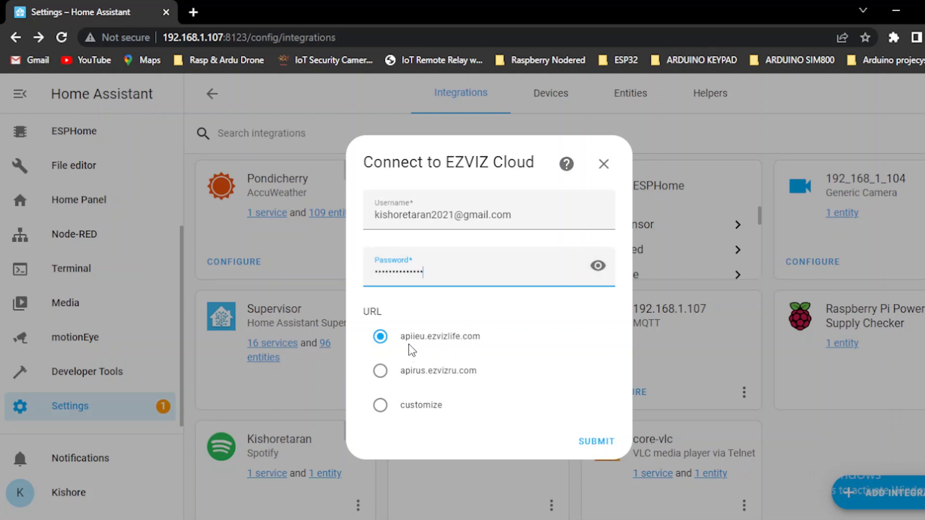
left_click(380, 337)
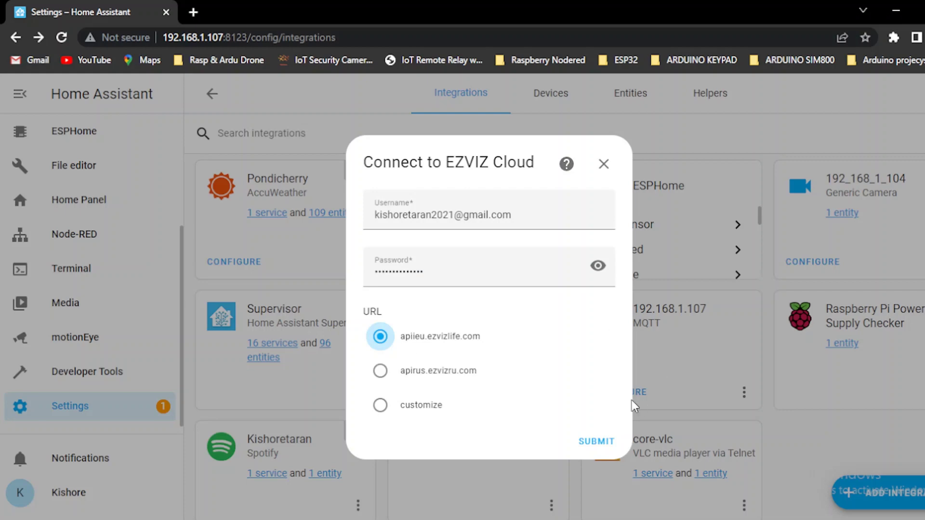
left_click(606, 442)
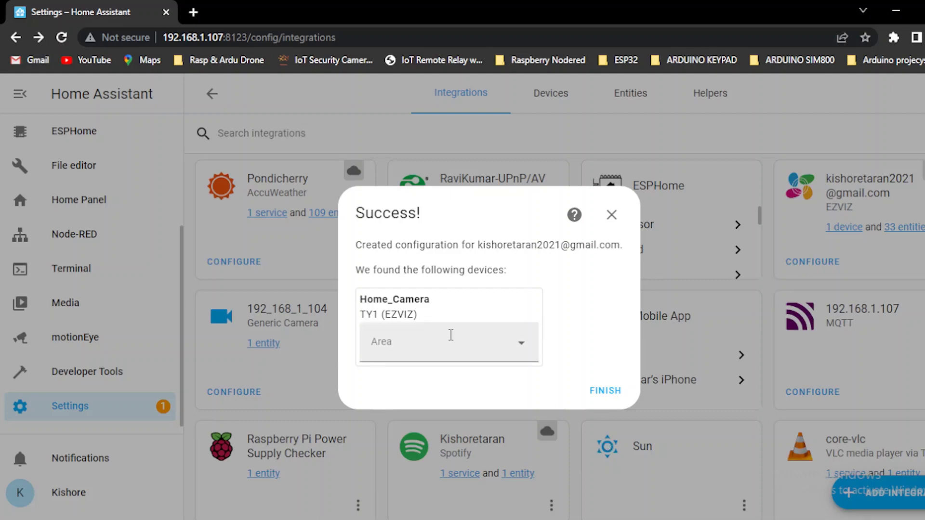
Step: Assign the discovered Home_Camera to the Home Camera area and finish setup
left_click(530, 355)
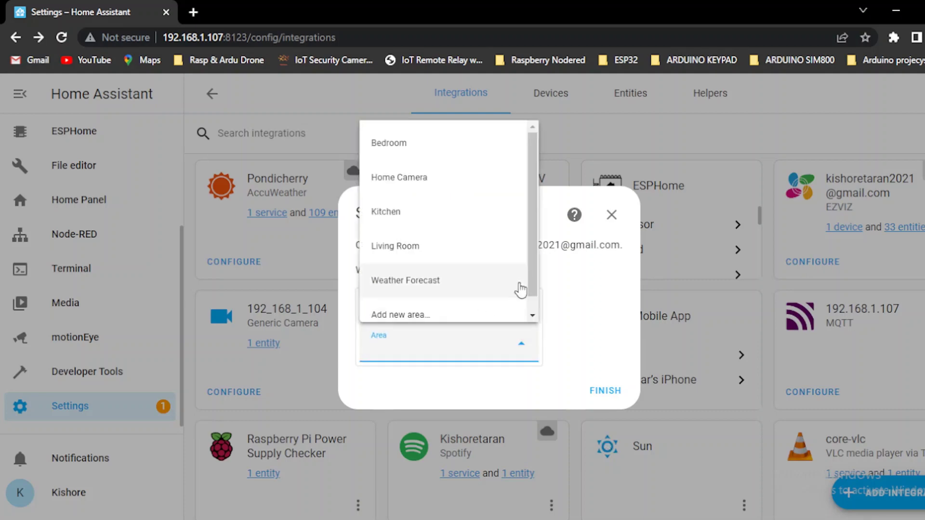
scroll(535, 289, "down", 1)
scroll(535, 299, "up", 1)
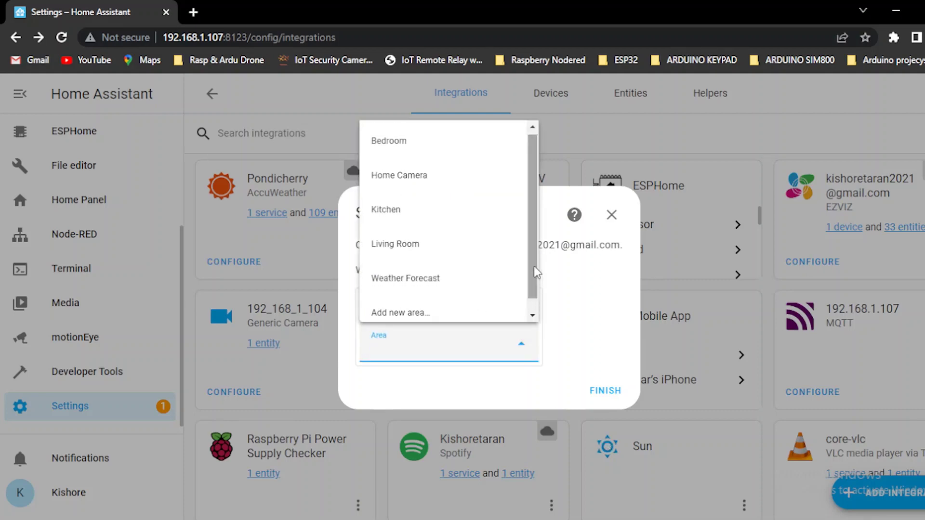
left_click(415, 179)
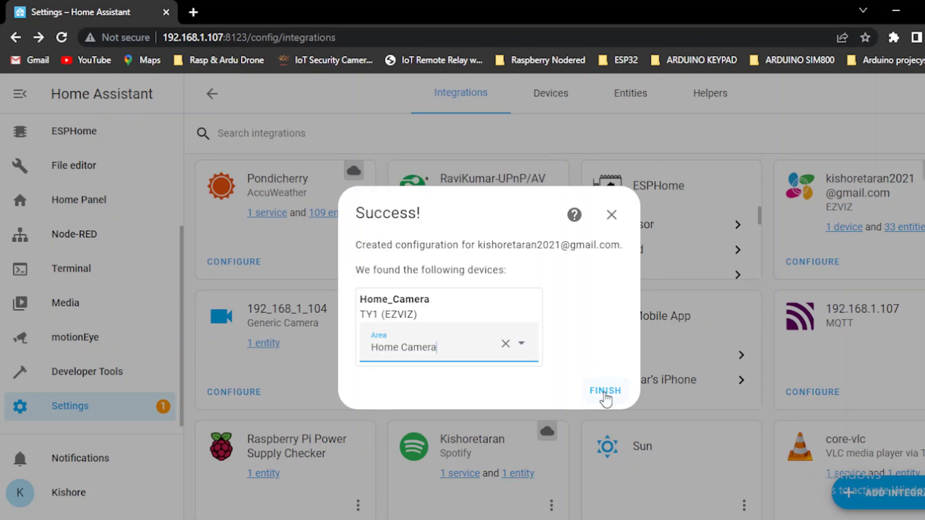
left_click(605, 393)
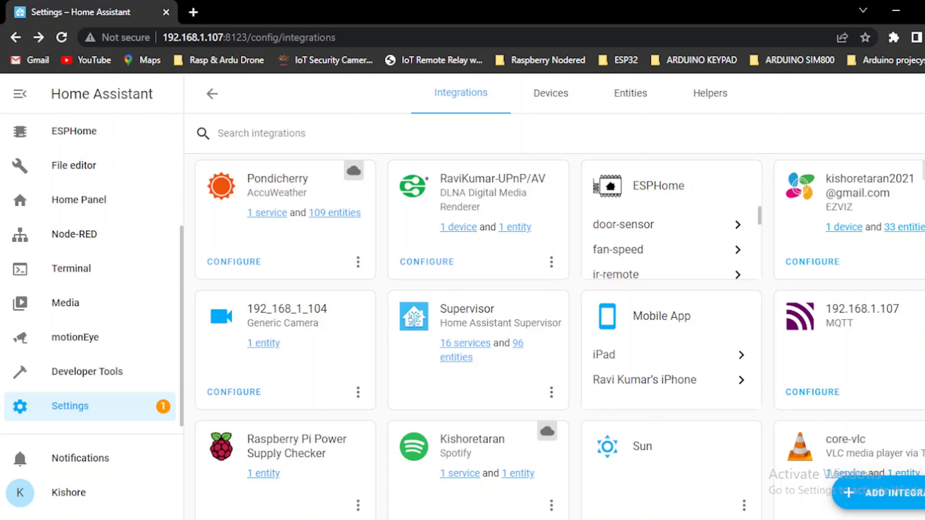
Step: View the EZVIZ integration's 33 entities, then return to the integrations page
scroll(554, 314, "down", 1)
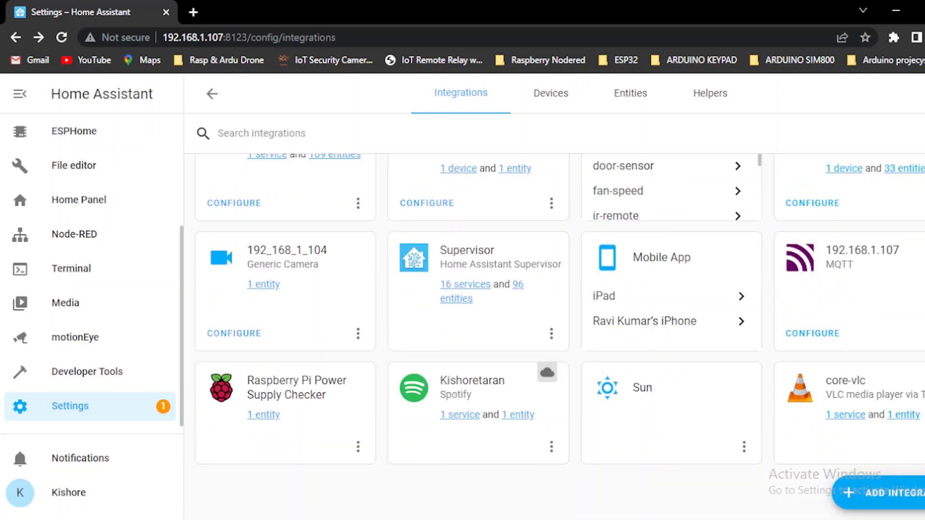
scroll(554, 313, "up", 1)
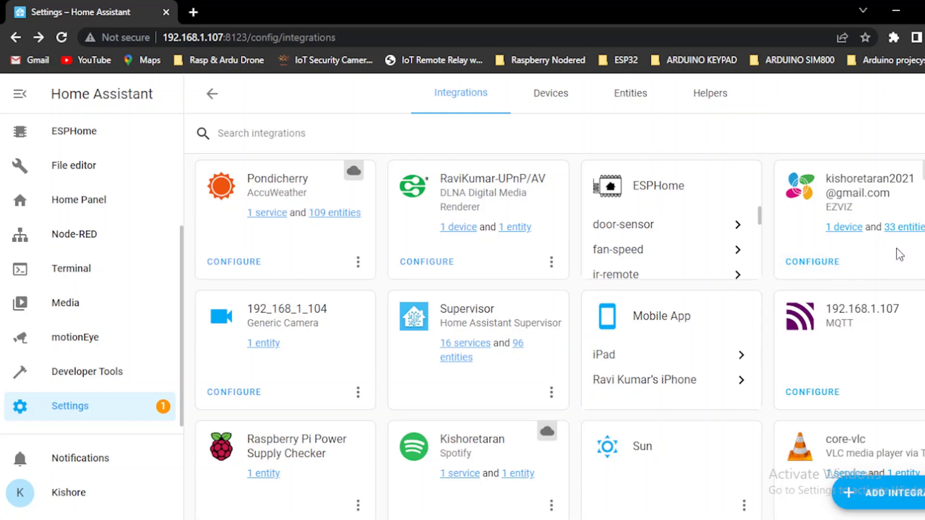
left_click(915, 230)
key("alt+Left")
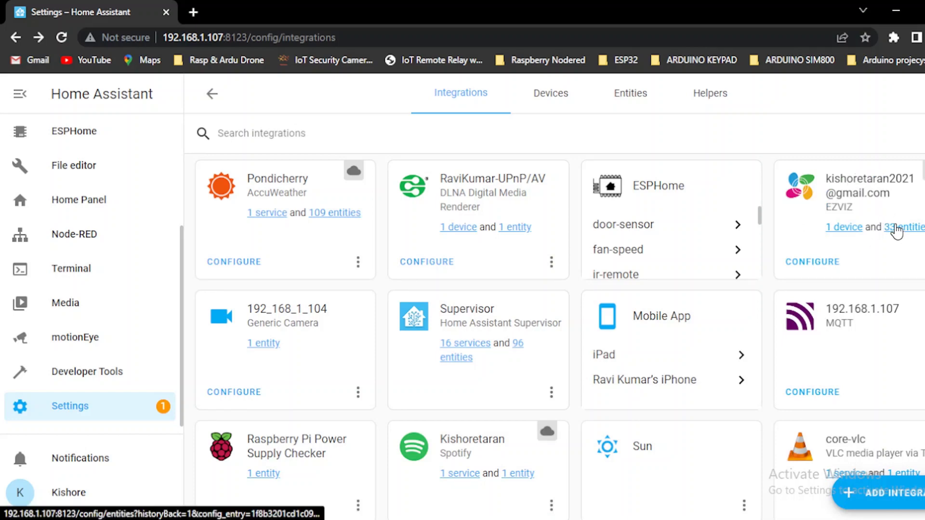
left_click(896, 230)
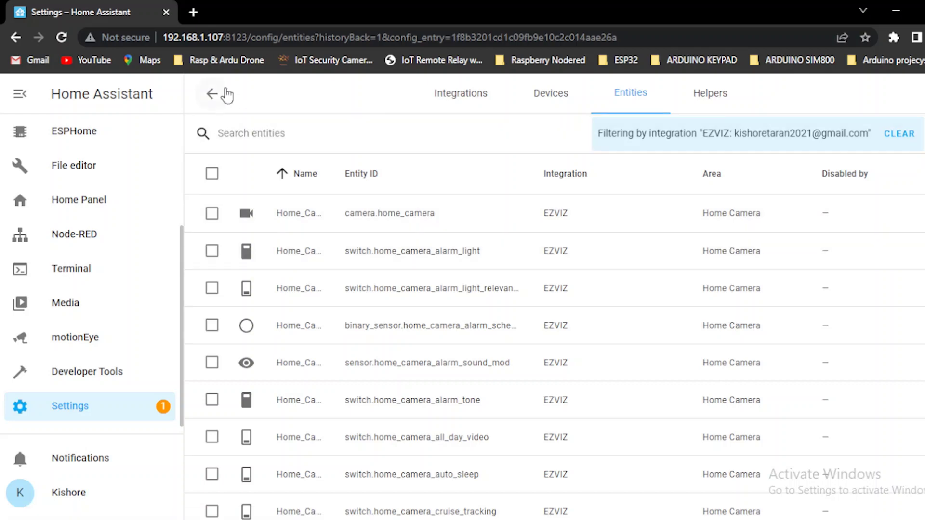
left_click(211, 94)
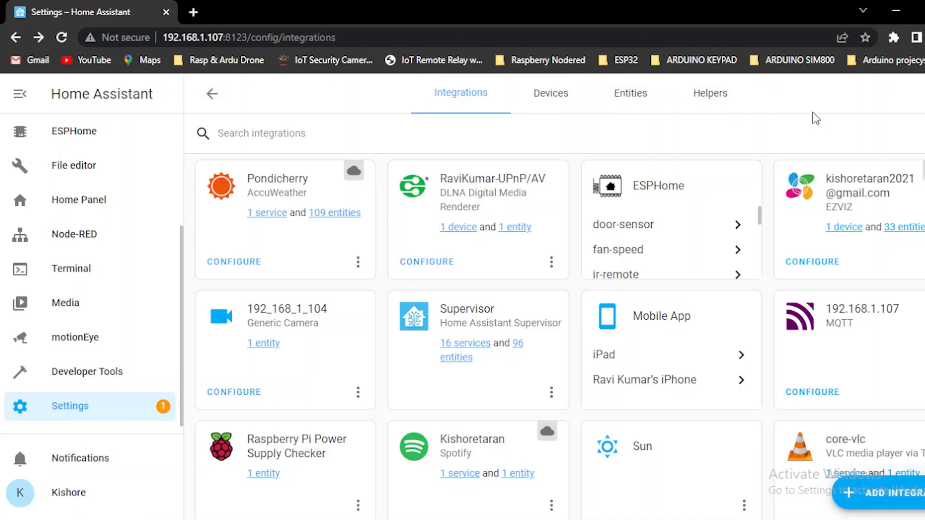
Step: Open the EZVIZ Home_Camera device page and look over its controls and sensors
left_click(839, 229)
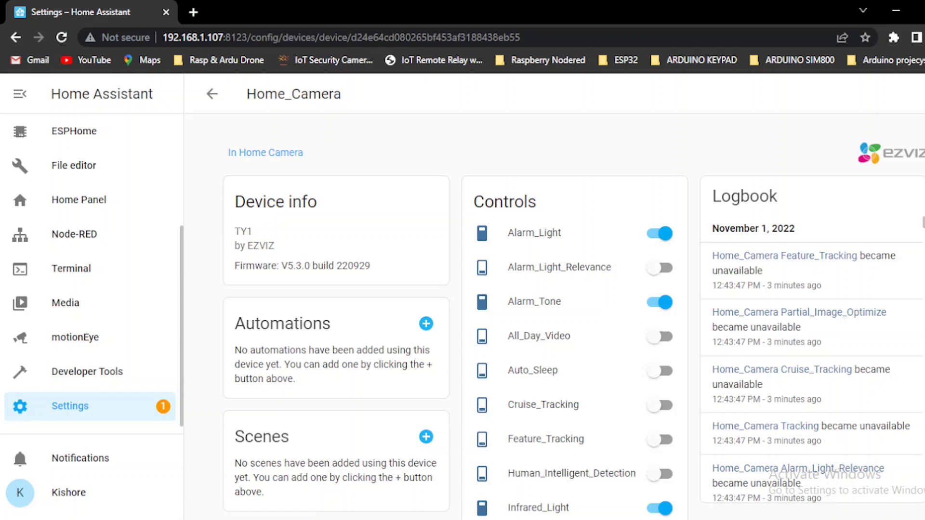
scroll(554, 313, "down", 12)
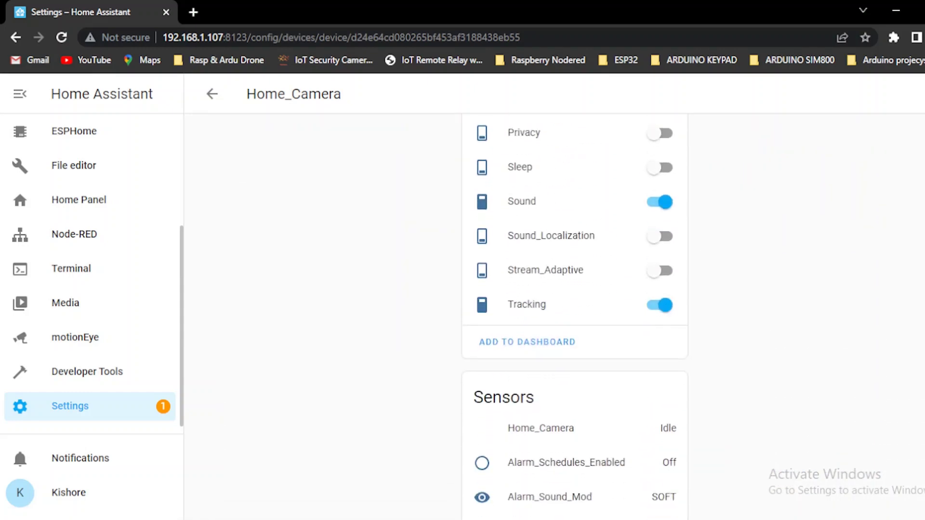
scroll(554, 313, "up", 1)
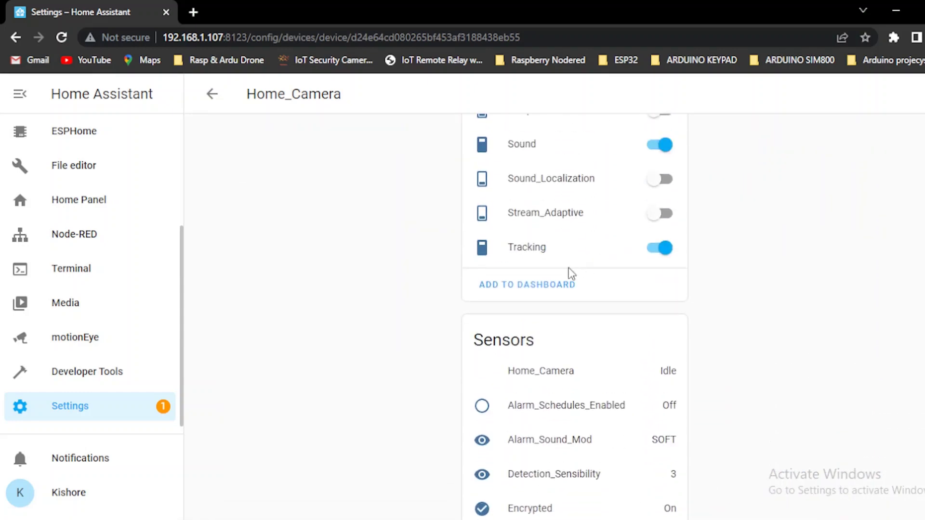
Step: Add Home_Camera's suggested Controls card to the Home Camera dashboard view
left_click(546, 285)
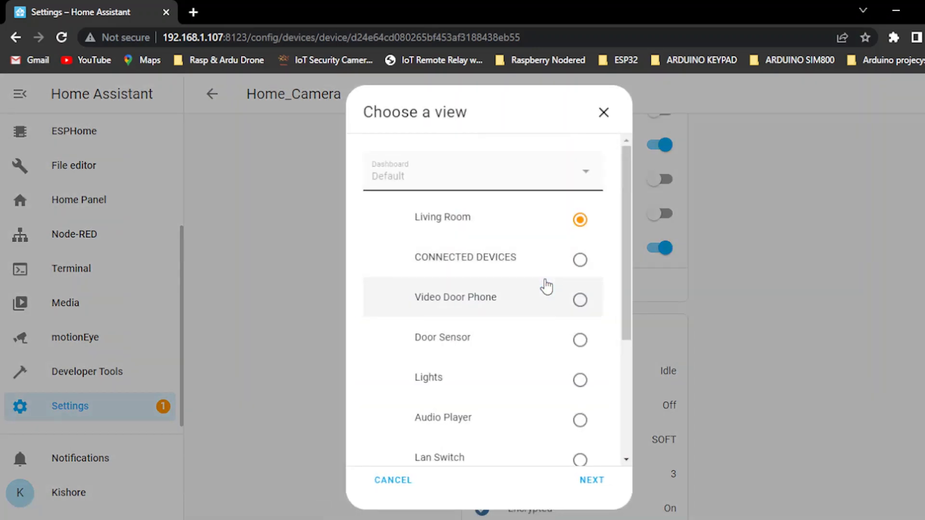
left_click_drag(628, 265, 642, 417)
left_click(579, 426)
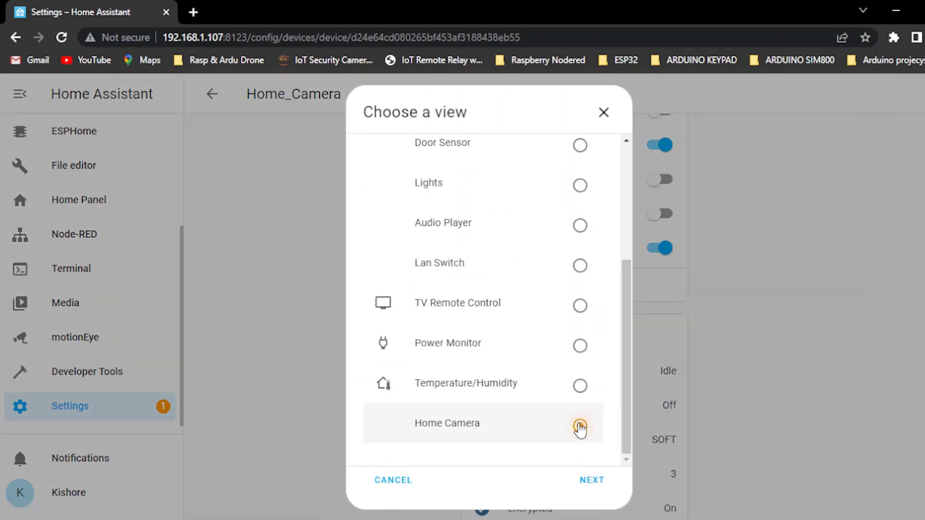
left_click(593, 481)
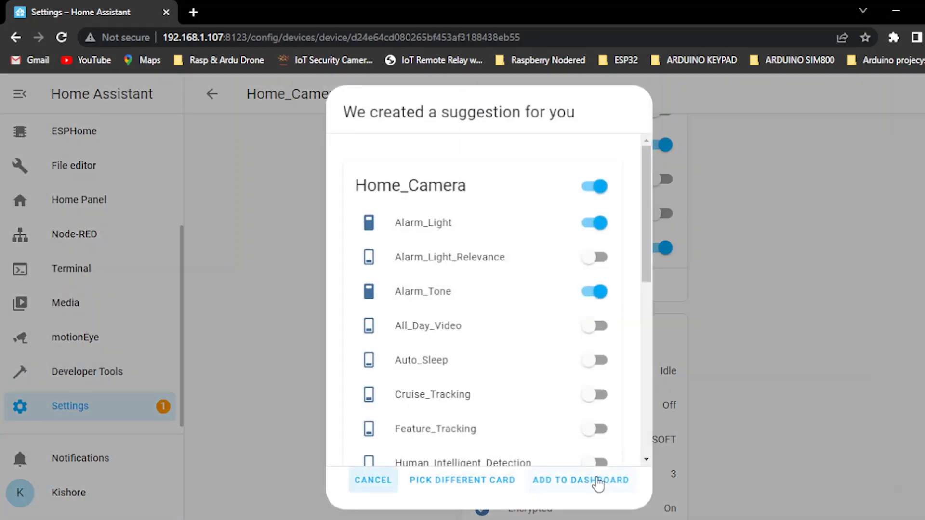
left_click(598, 482)
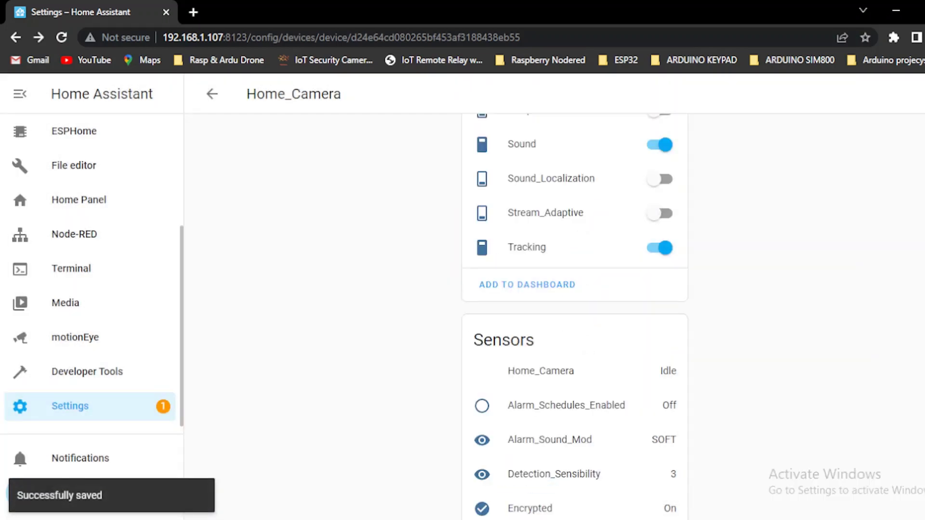
scroll(574, 316, "up", 10)
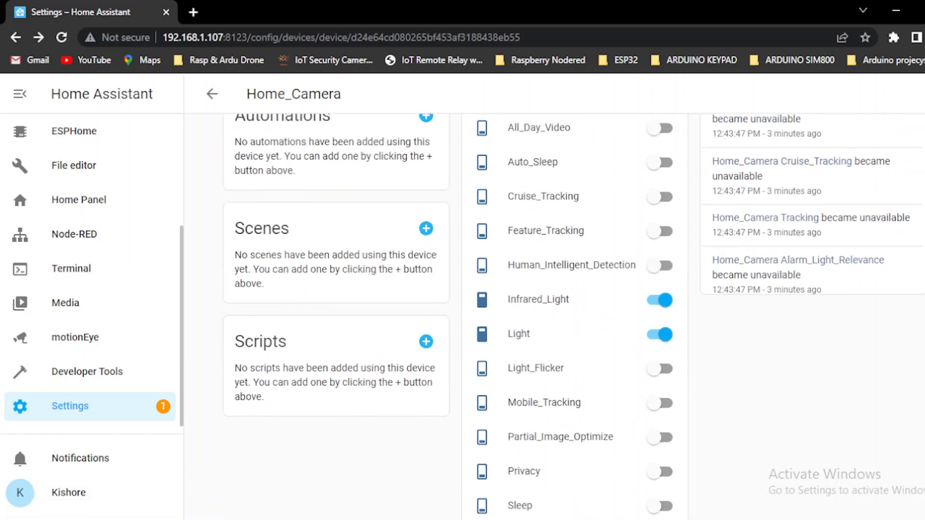
scroll(574, 316, "down", 15)
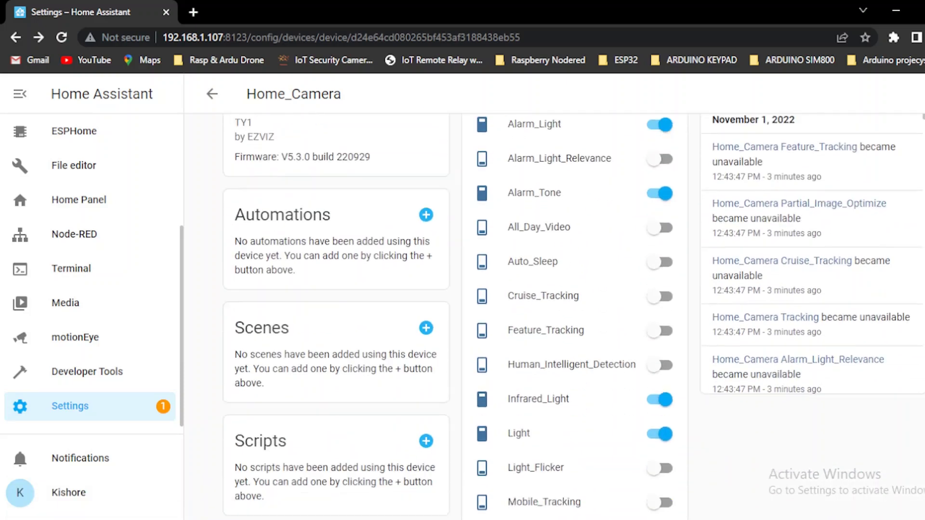
scroll(574, 317, "down", 4)
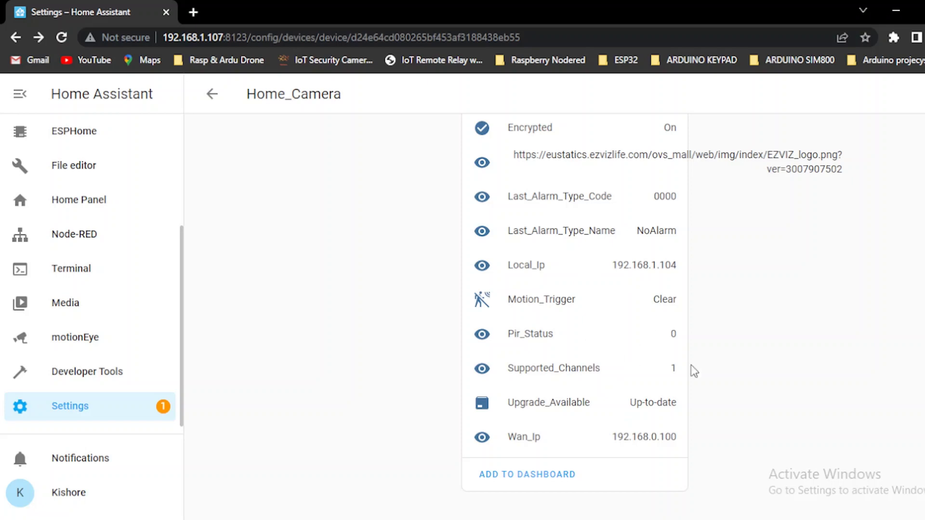
Step: Add Home_Camera's suggested sensors cards to the Home Camera view, then go back to Integrations
scroll(575, 313, "up", 3)
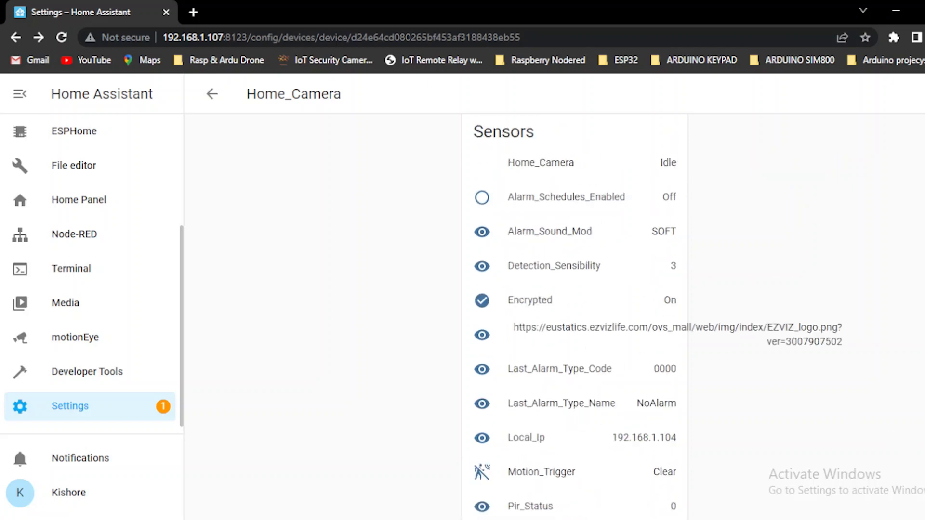
scroll(574, 313, "down", 1)
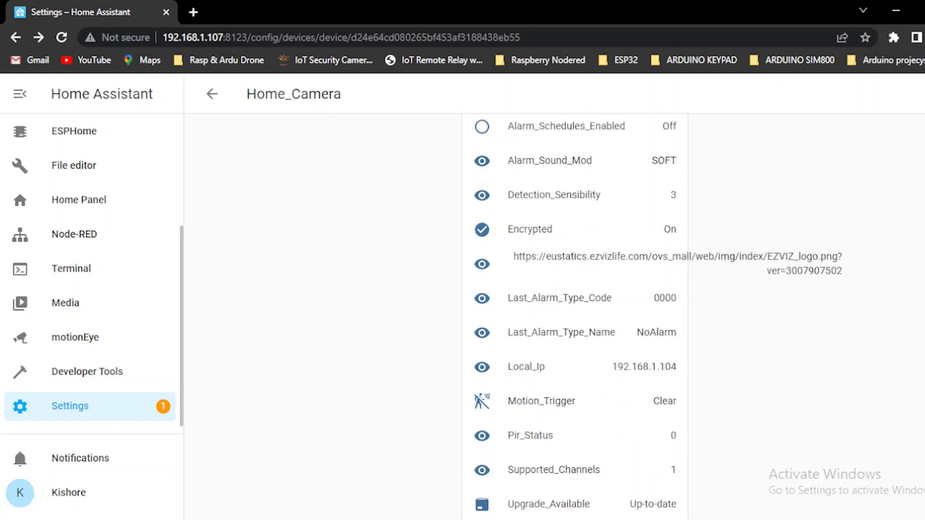
scroll(575, 313, "down", 2)
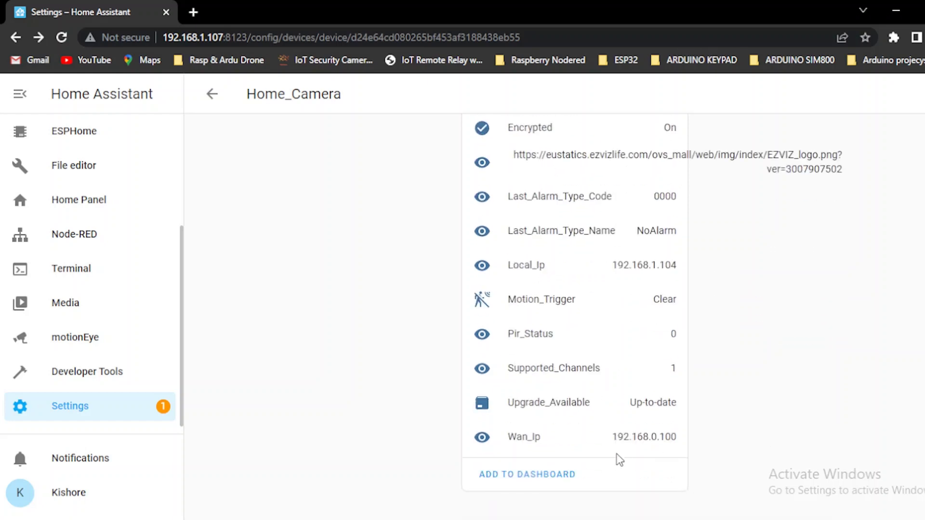
left_click(550, 476)
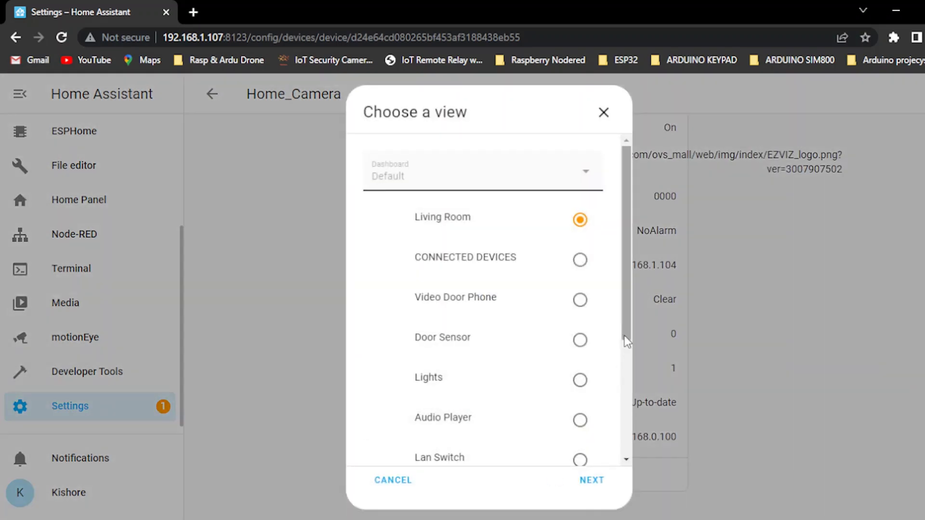
scroll(626, 341, "down", 4)
left_click(579, 427)
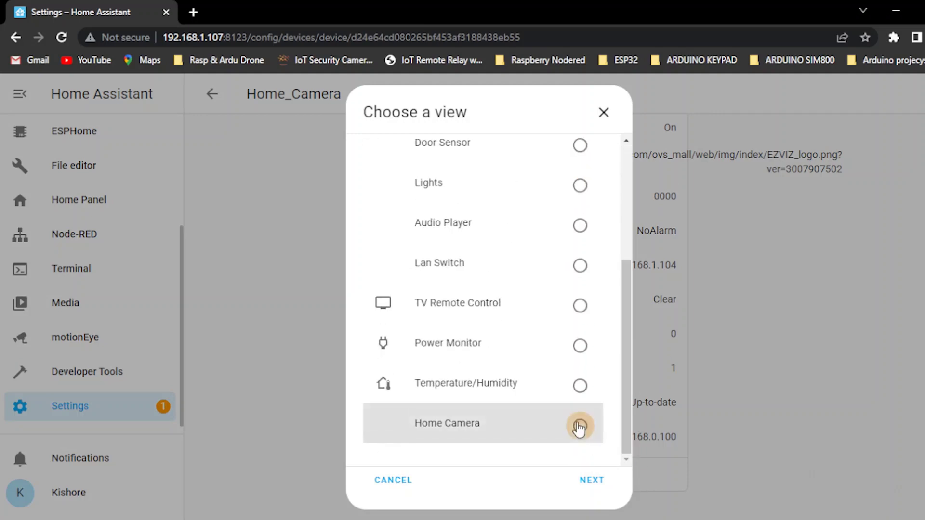
left_click(588, 477)
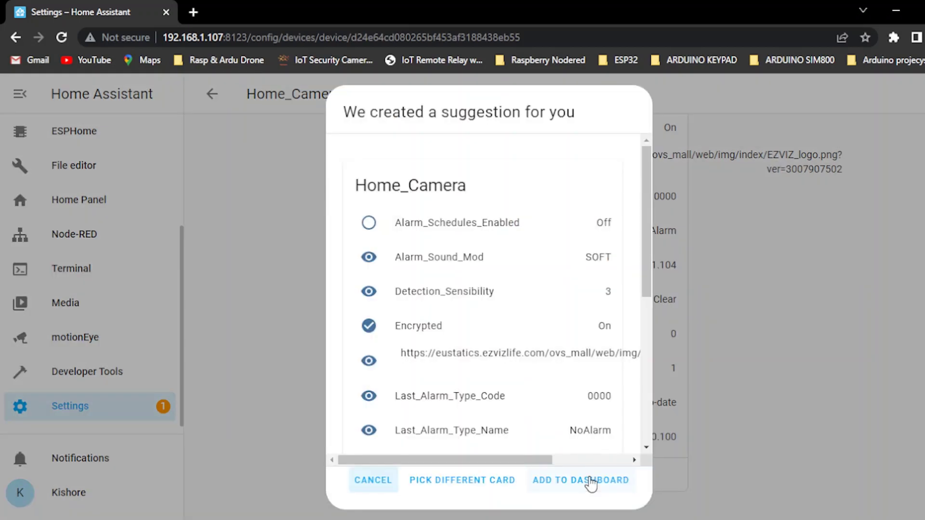
left_click_drag(645, 289, 655, 433)
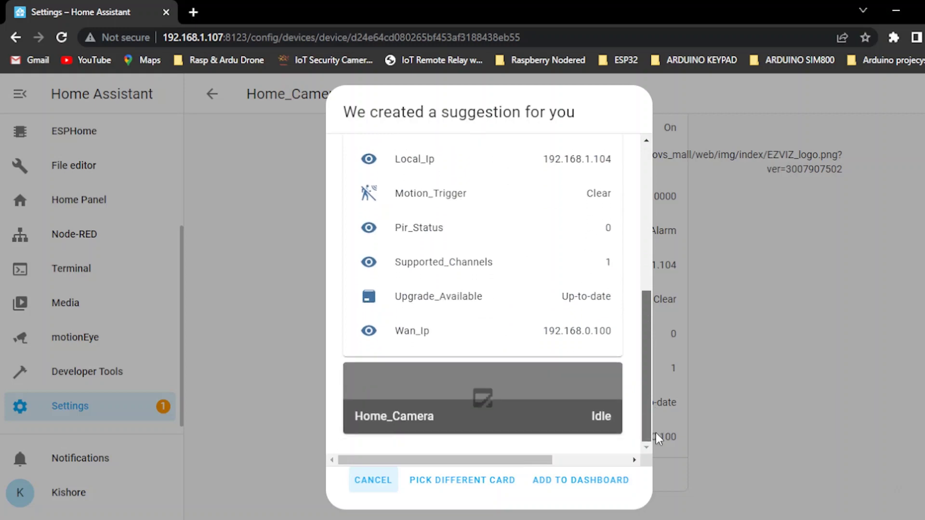
left_click(578, 480)
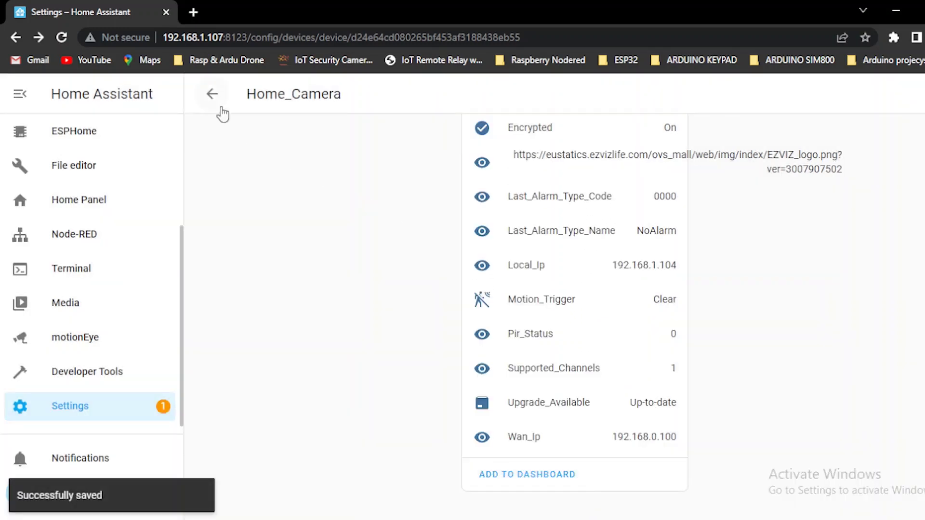
left_click(211, 95)
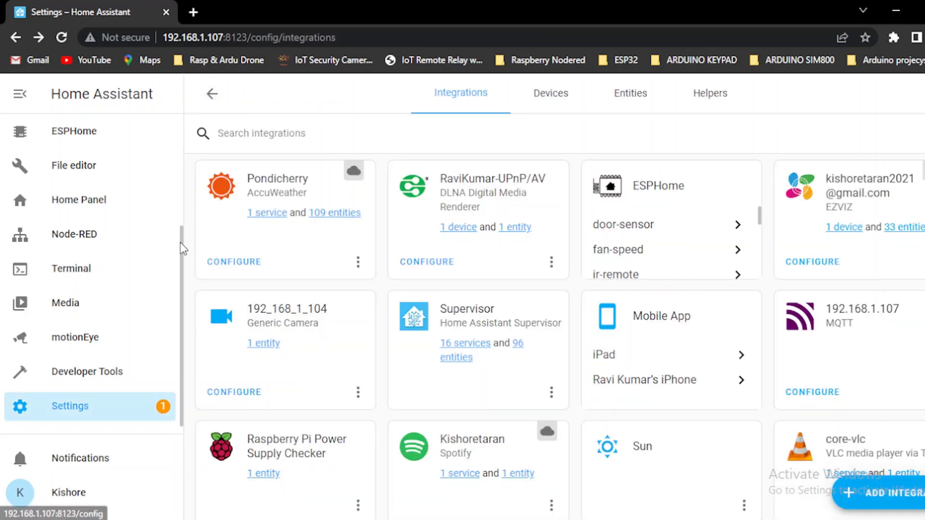
Step: Open the Overview dashboard in edit mode on the HOME CAMERA tab
left_click_drag(180, 242, 179, 130)
left_click(83, 136)
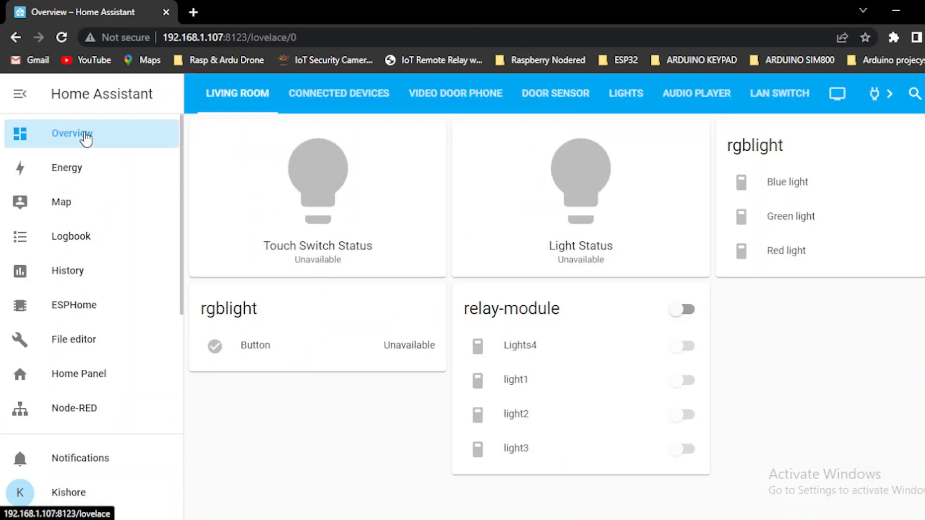
left_click(921, 93)
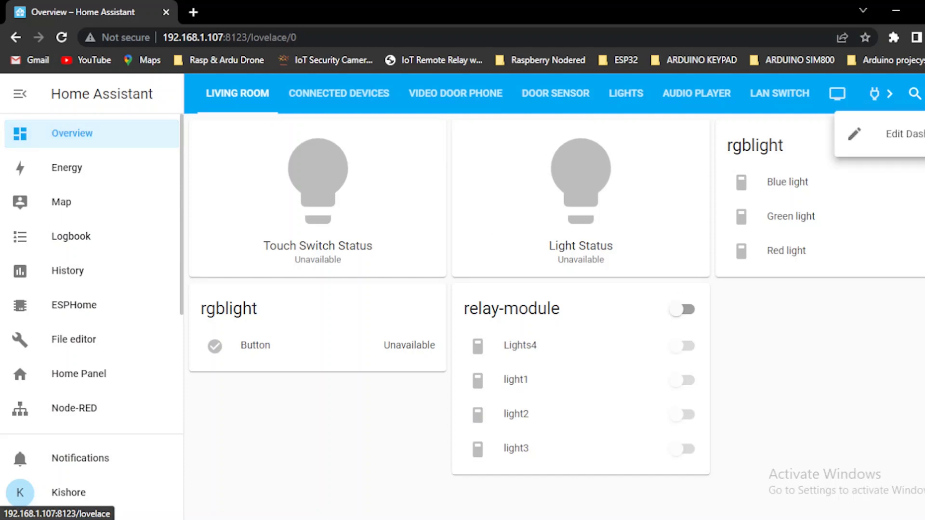
left_click(858, 132)
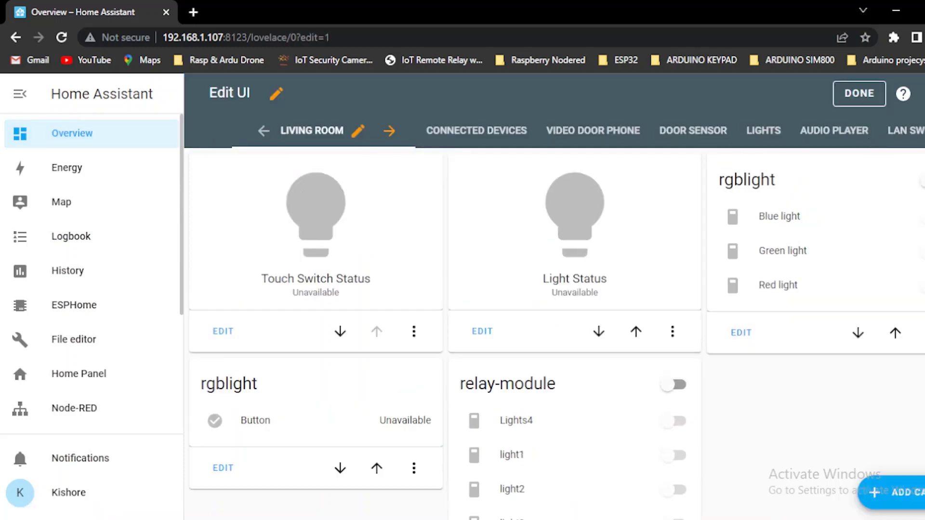
scroll(554, 131, "right", 3)
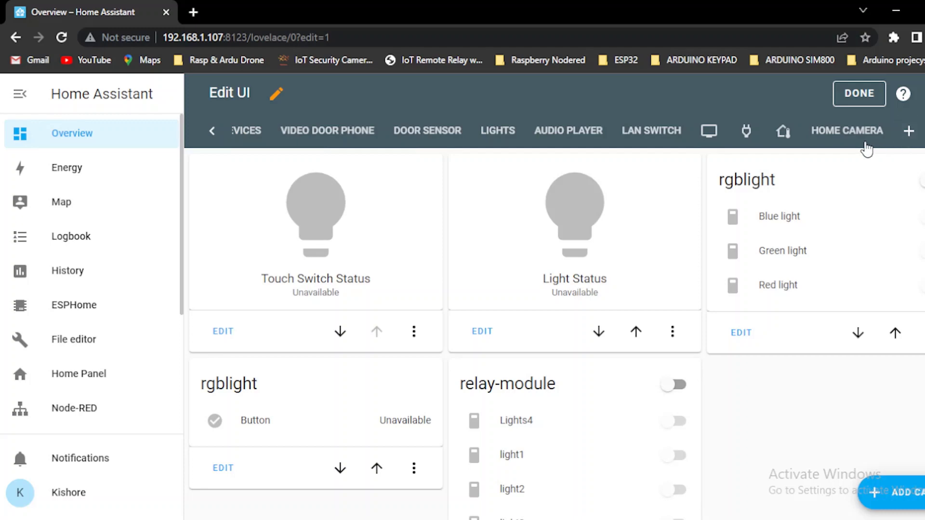
left_click(864, 145)
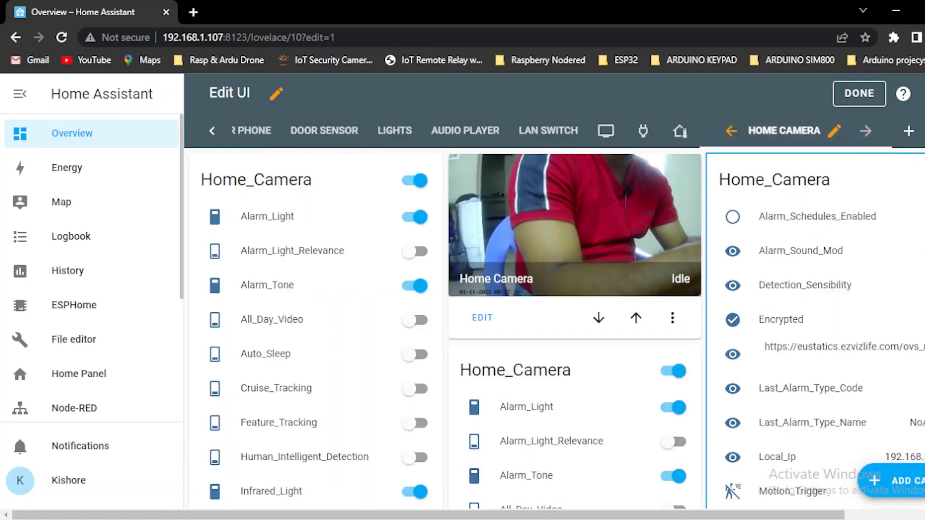
Step: Move the Home_Camera picture card up one position in the Home Camera view
scroll(554, 289, "down", 4)
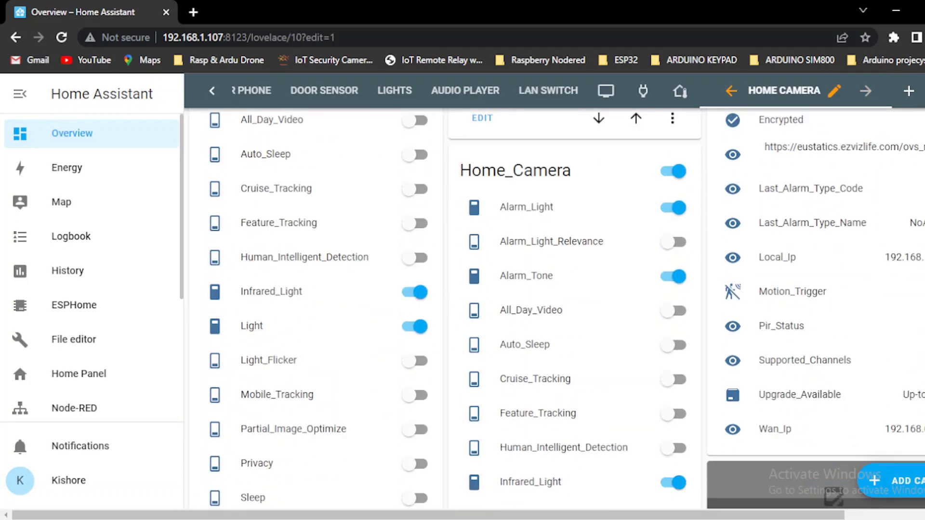
scroll(554, 308, "down", 5)
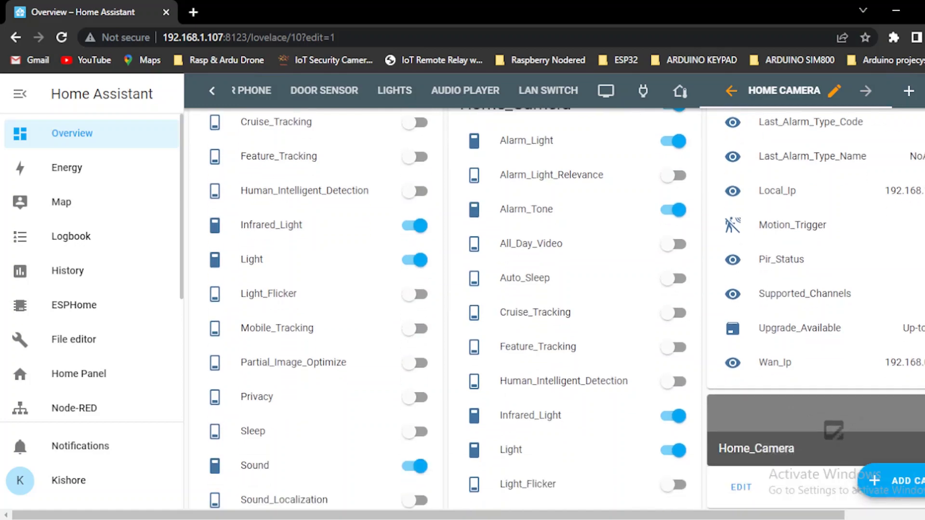
scroll(554, 308, "down", 3)
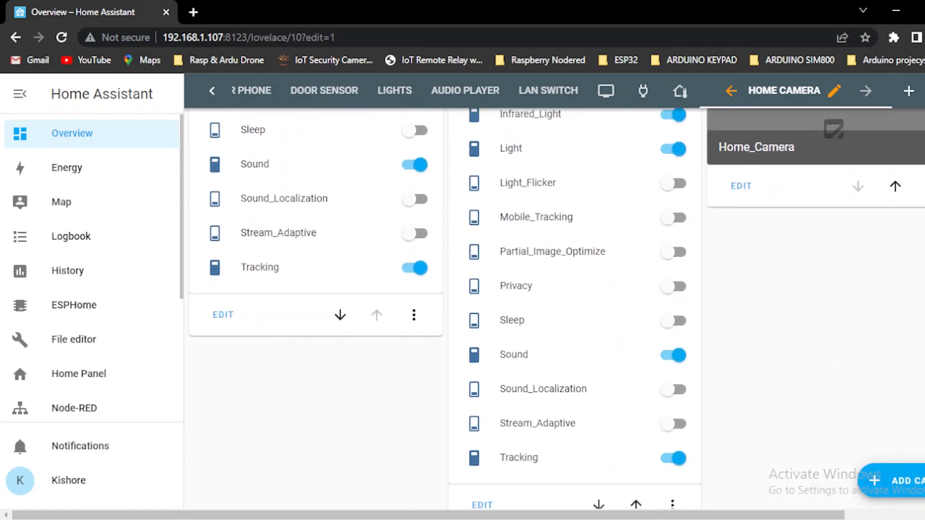
scroll(554, 308, "up", 5)
scroll(554, 308, "down", 3)
scroll(554, 308, "down", 1)
scroll(554, 308, "up", 8)
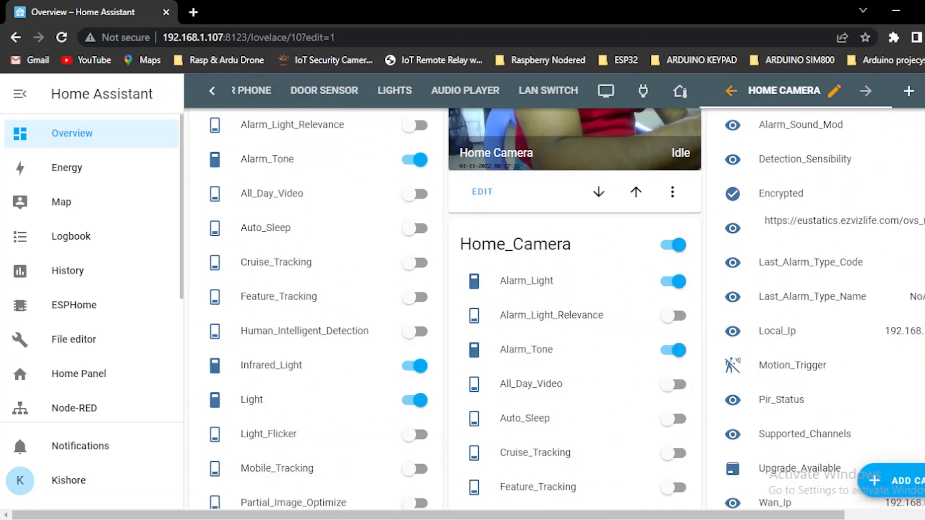
scroll(555, 308, "down", 3)
scroll(554, 309, "down", 8)
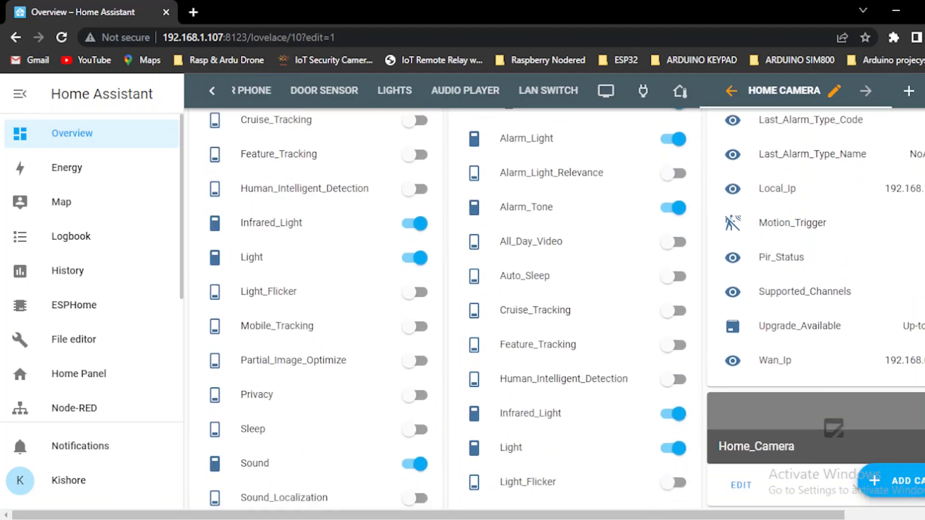
scroll(554, 309, "down", 3)
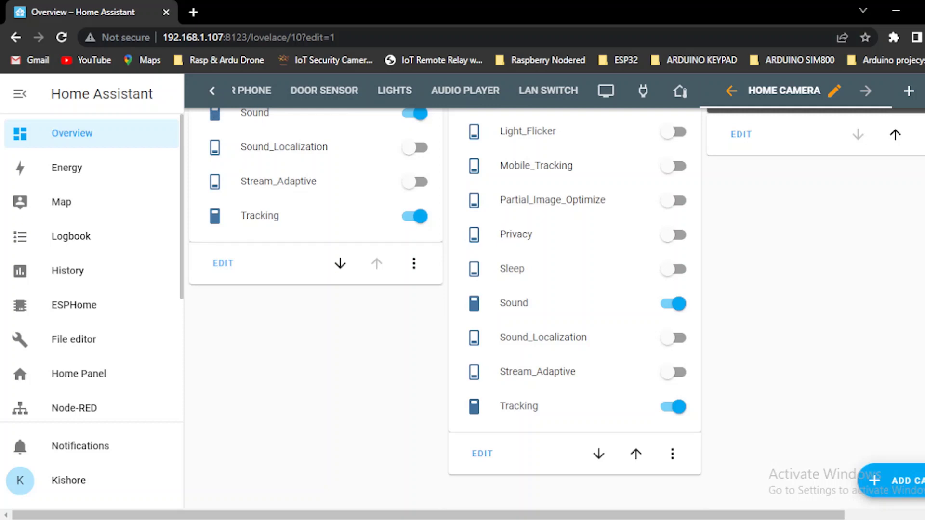
scroll(554, 308, "up", 3)
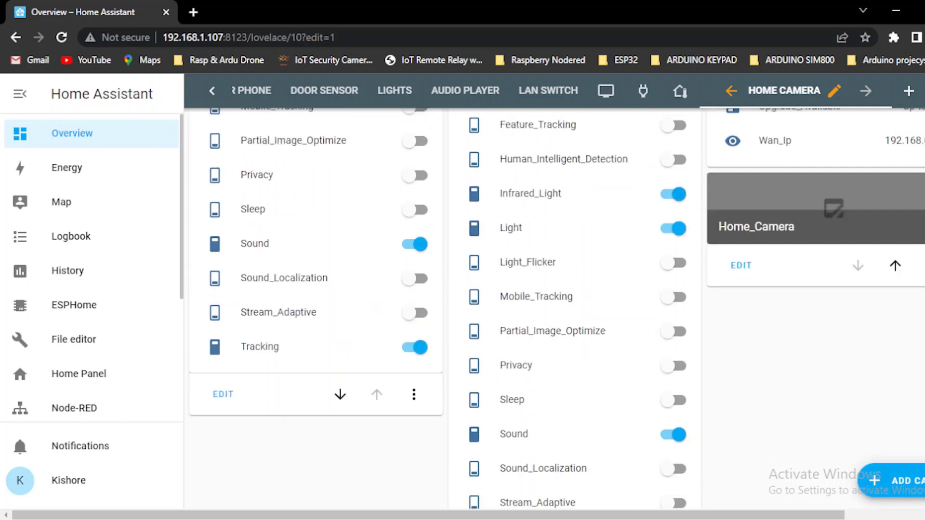
left_click(895, 266)
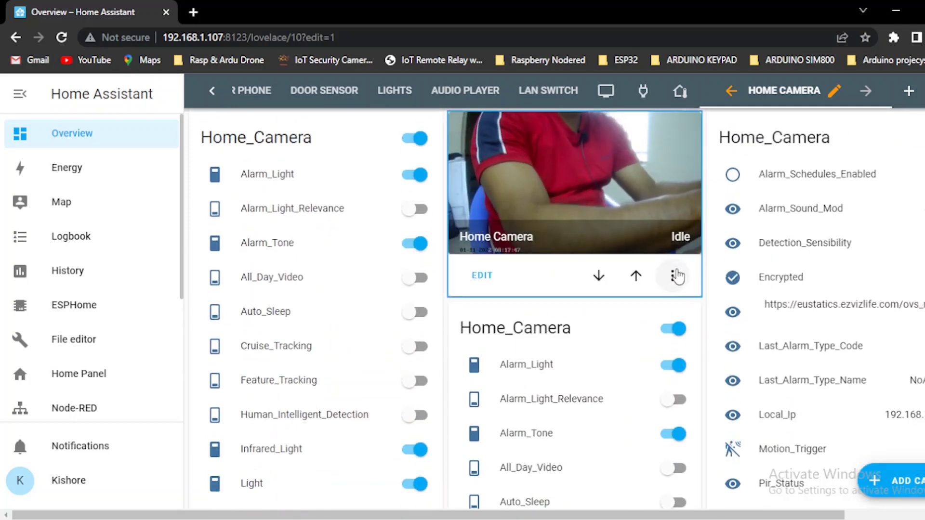
Step: Delete the duplicate live Home Camera feed card
left_click(675, 275)
left_click(679, 381)
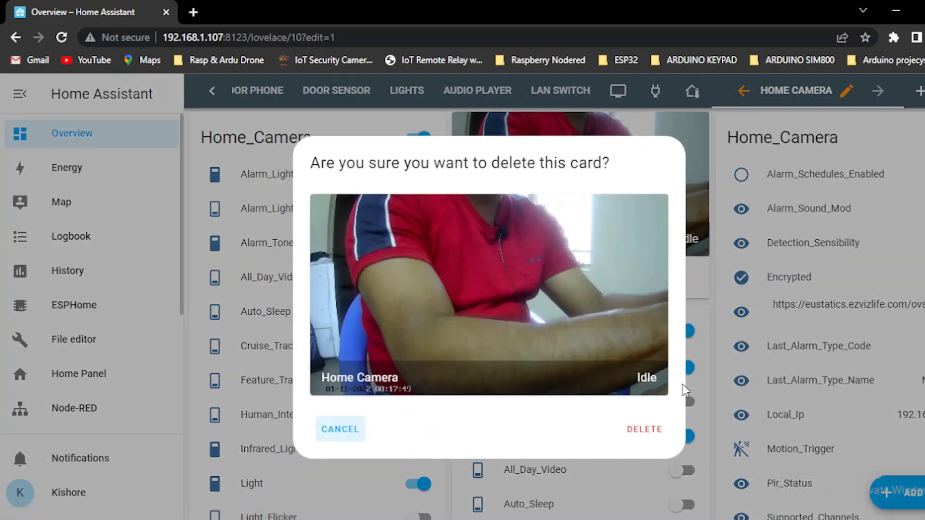
left_click(644, 429)
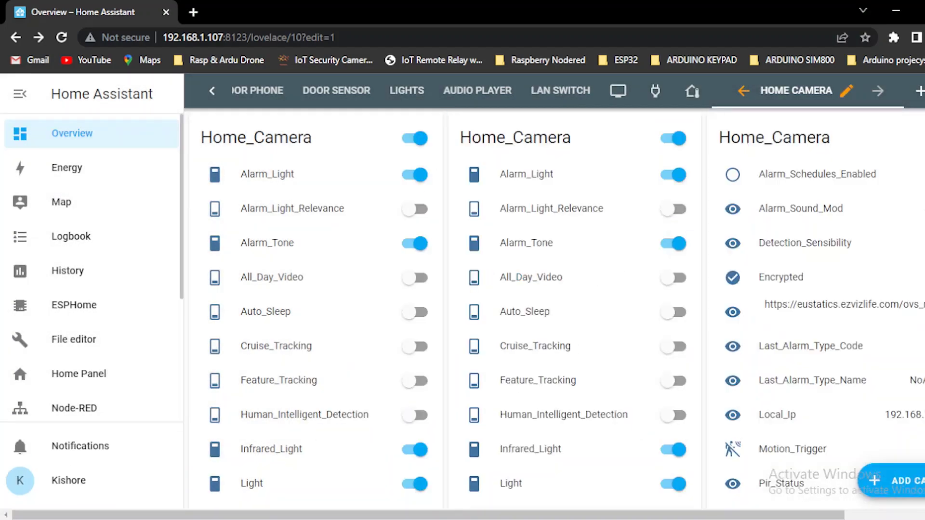
Step: Delete the repeated Home_Camera switches card on the left
scroll(750, 384, "down", 8)
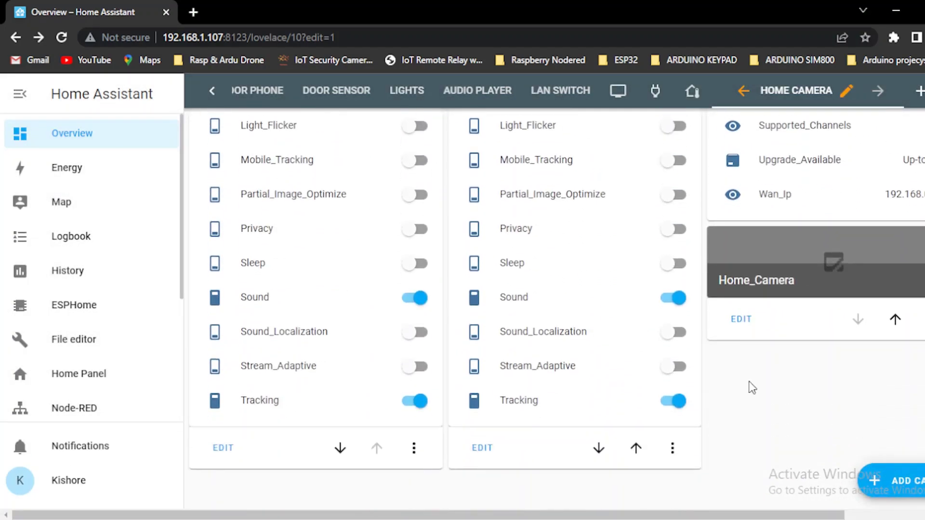
left_click(413, 448)
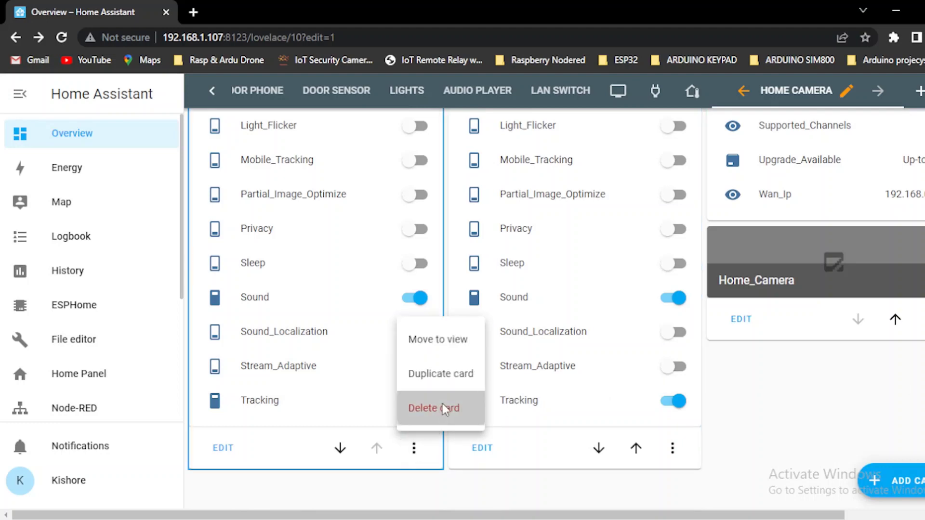
left_click(425, 407)
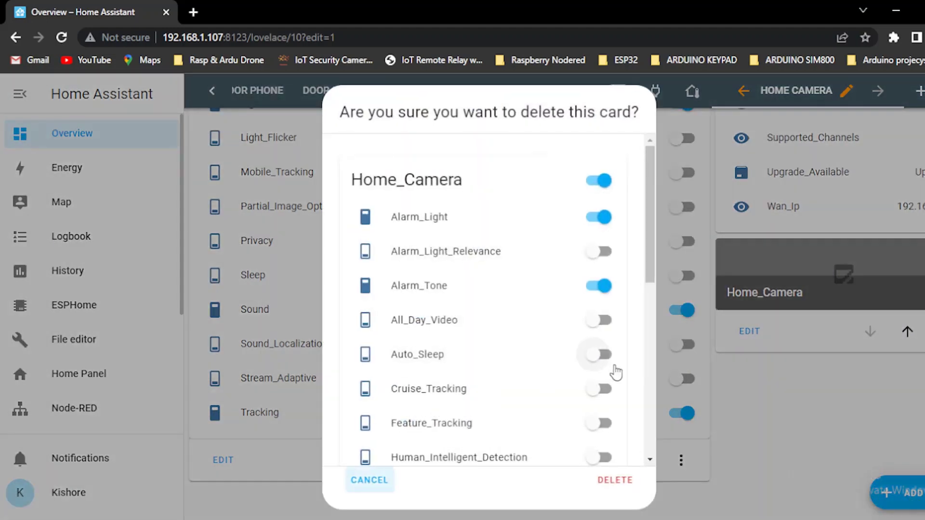
left_click(614, 480)
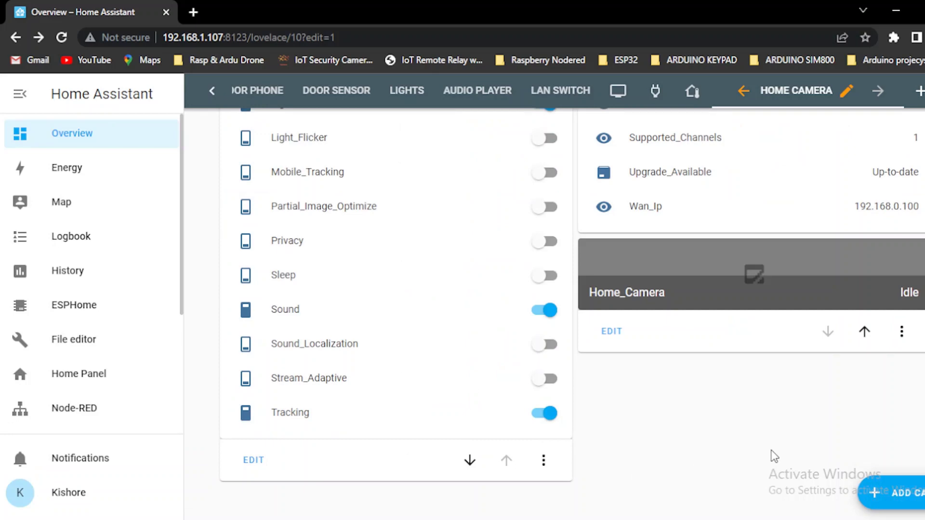
Step: Find the Home_Camera picture card and open its Grid Card Configuration editor
scroll(555, 313, "up", 8)
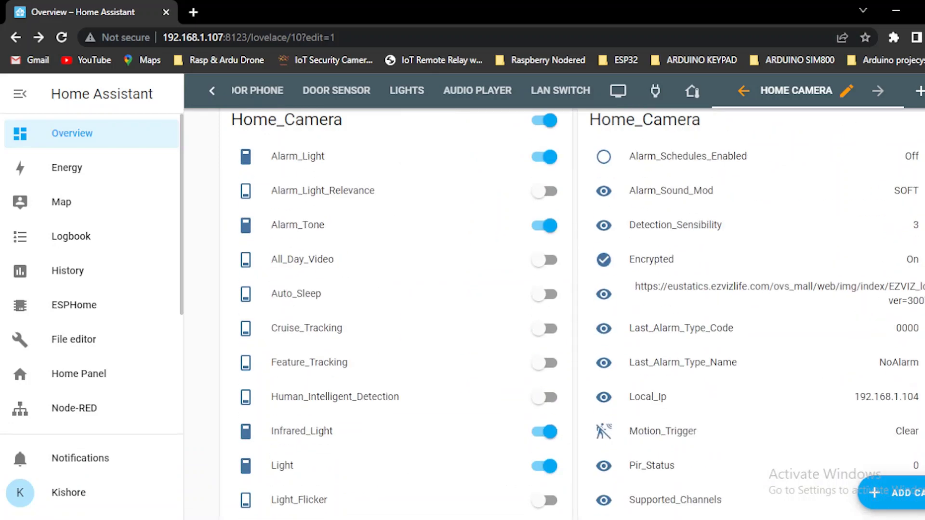
scroll(555, 314, "down", 5)
scroll(554, 313, "down", 2)
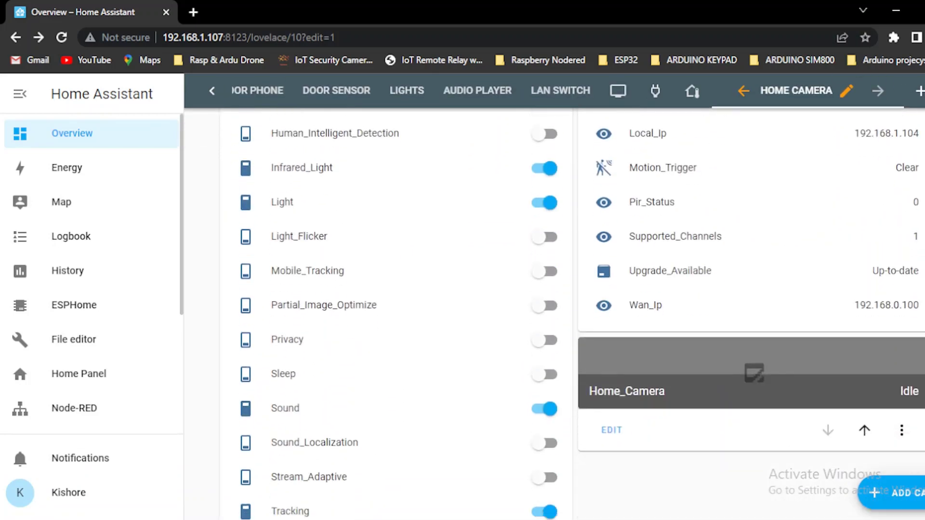
scroll(554, 314, "up", 4)
scroll(555, 314, "up", 3)
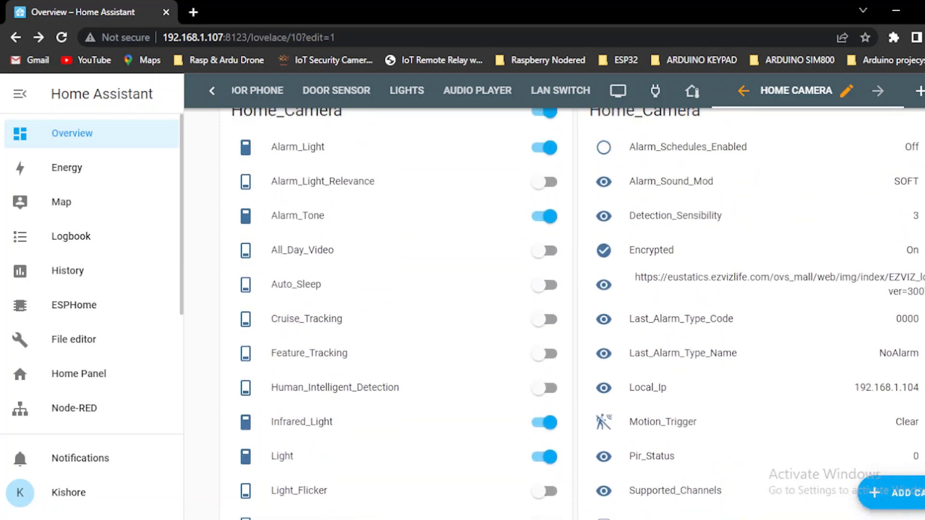
scroll(554, 314, "up", 1)
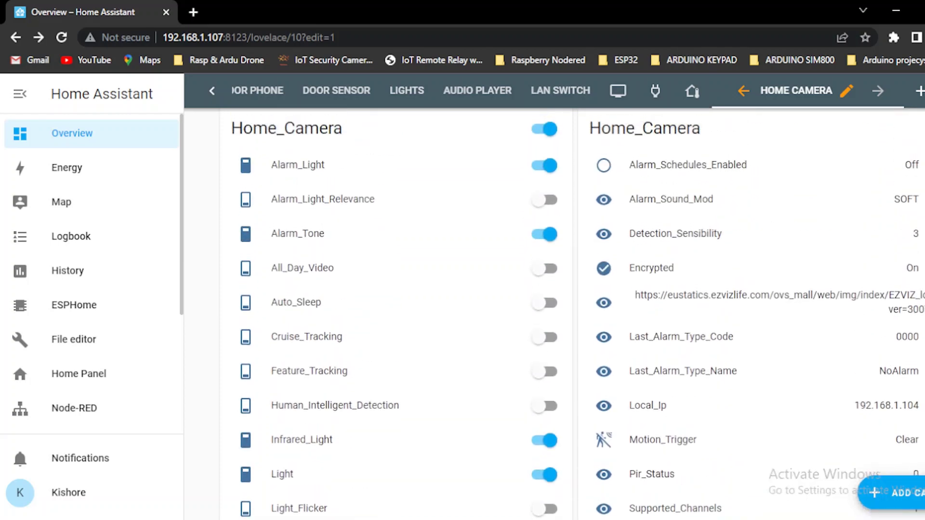
scroll(555, 313, "down", 2)
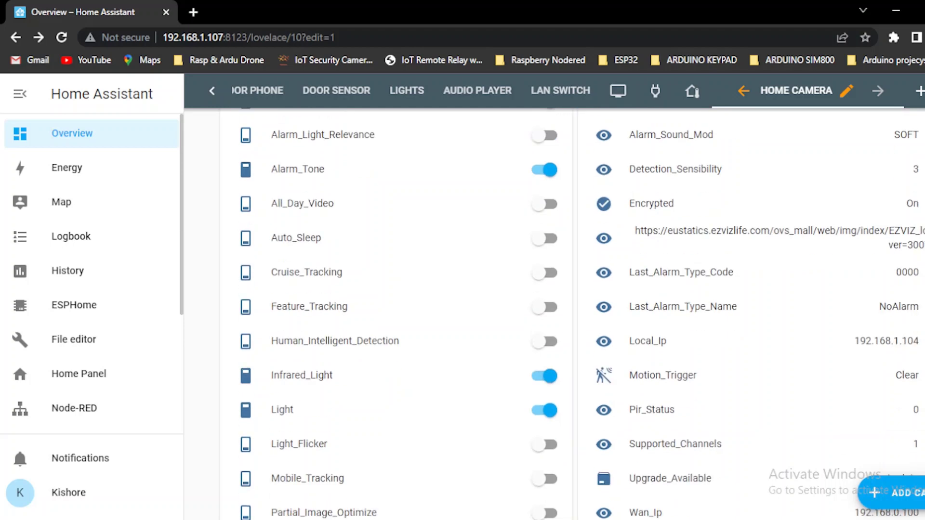
scroll(862, 476, "down", 4)
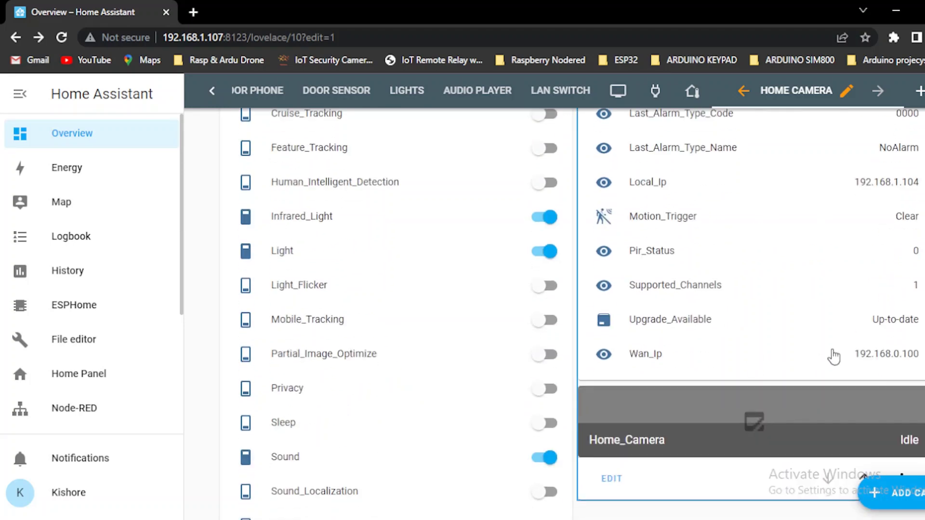
scroll(862, 476, "down", 4)
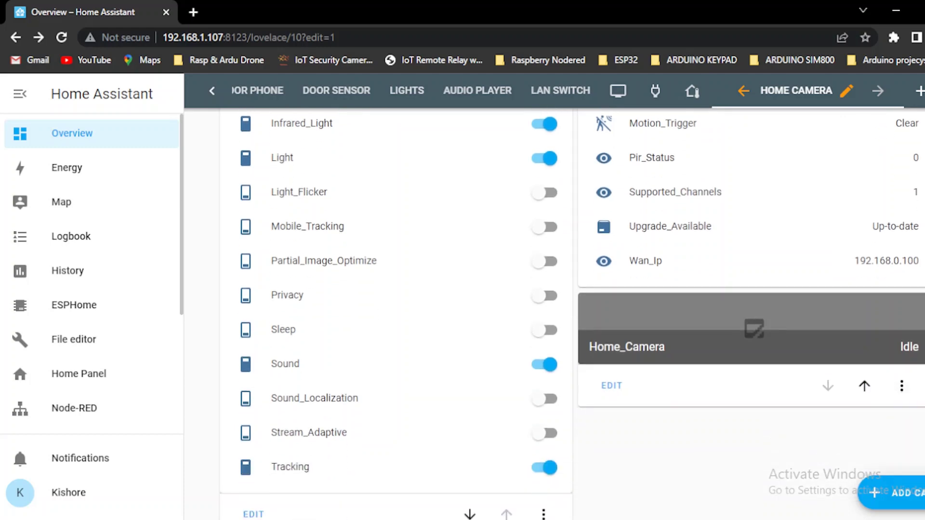
scroll(863, 476, "up", 9)
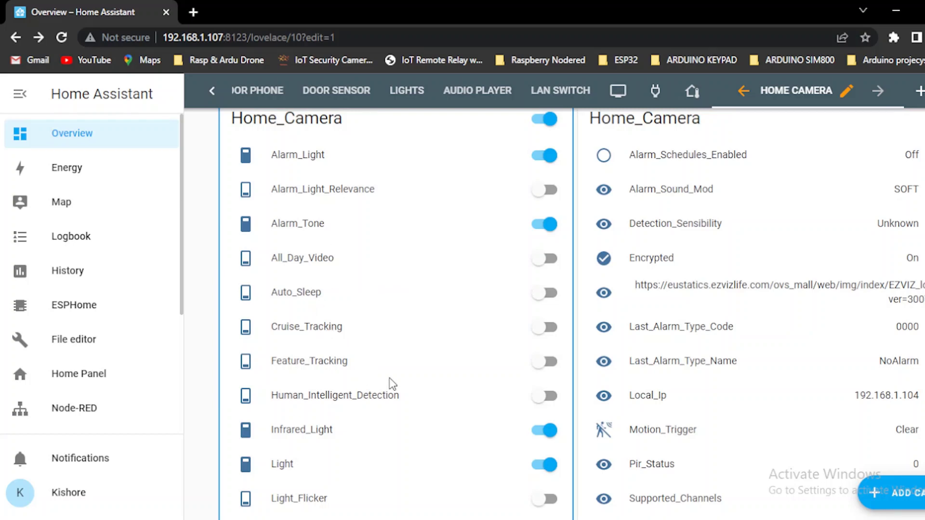
scroll(572, 313, "down", 7)
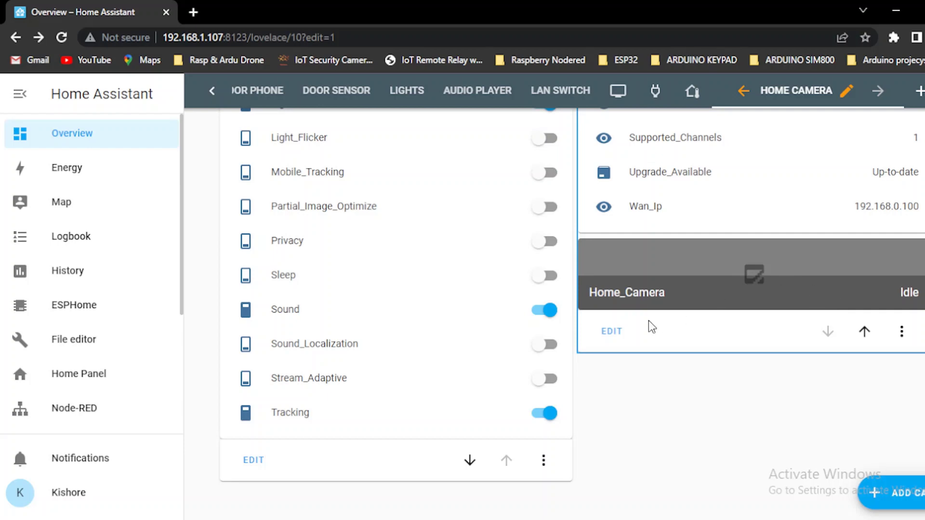
left_click(612, 333)
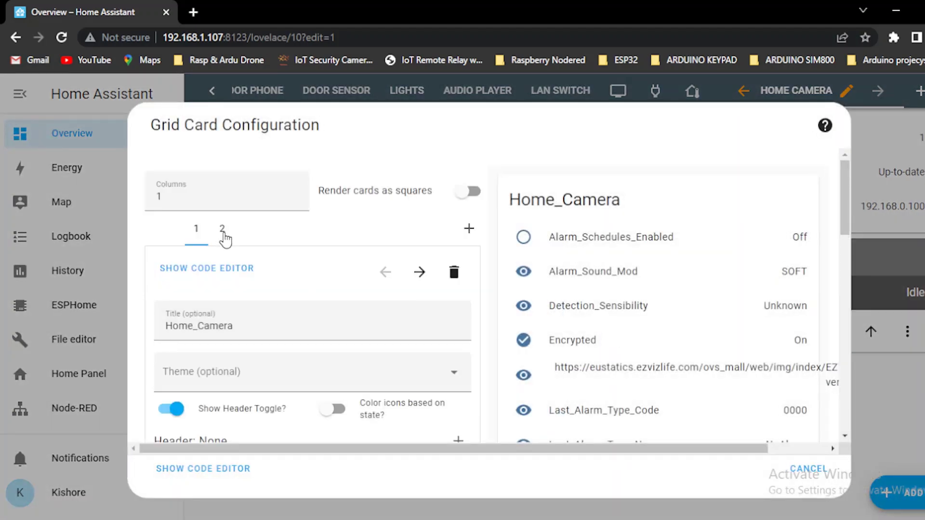
Step: Try Render cards as squares on the grid's second card, then cancel without saving
left_click(222, 229)
left_click(463, 197)
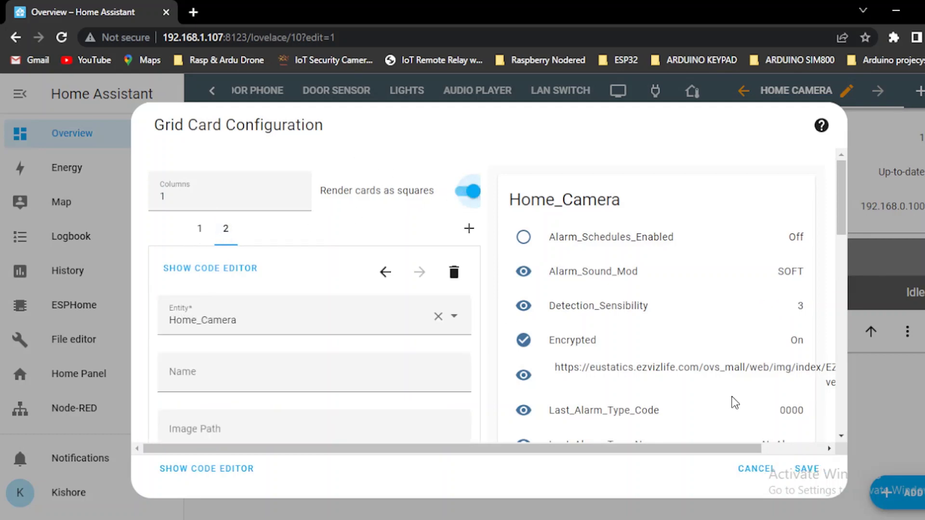
left_click_drag(841, 232, 839, 328)
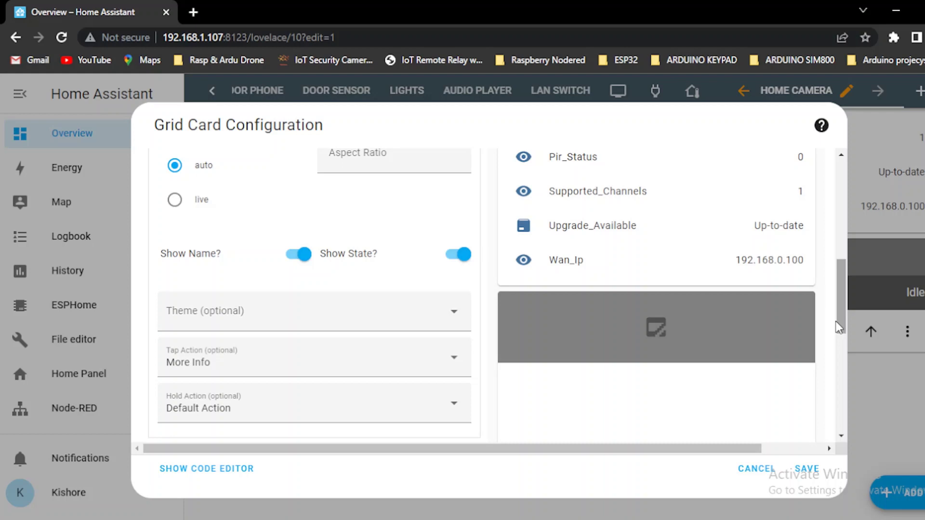
left_click_drag(843, 312, 853, 164)
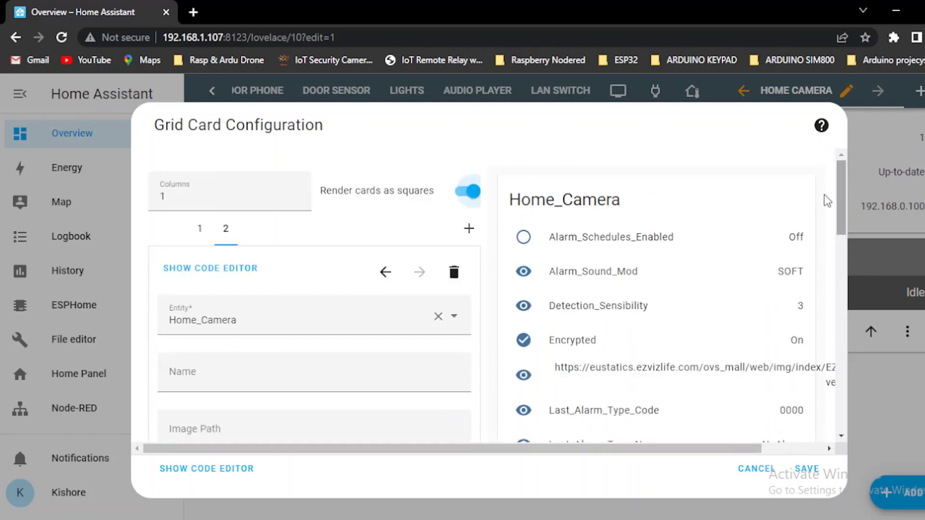
left_click(770, 472)
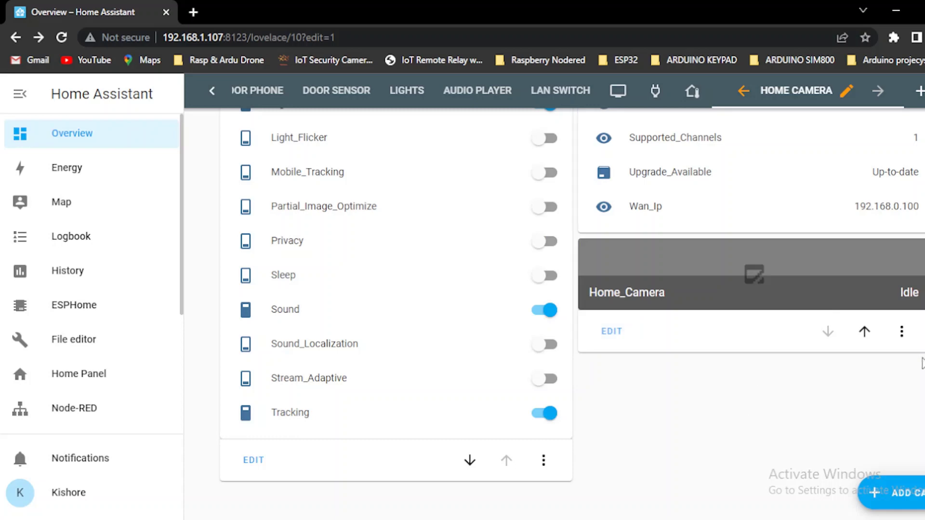
Step: Go to Settings > Devices & Services to list the configured integrations
scroll(374, 122, "up", 10)
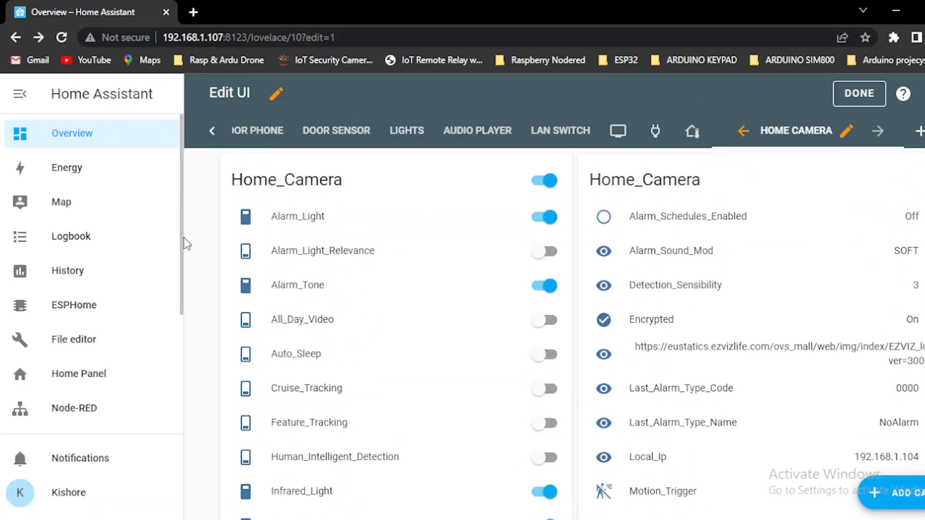
left_click_drag(181, 241, 178, 407)
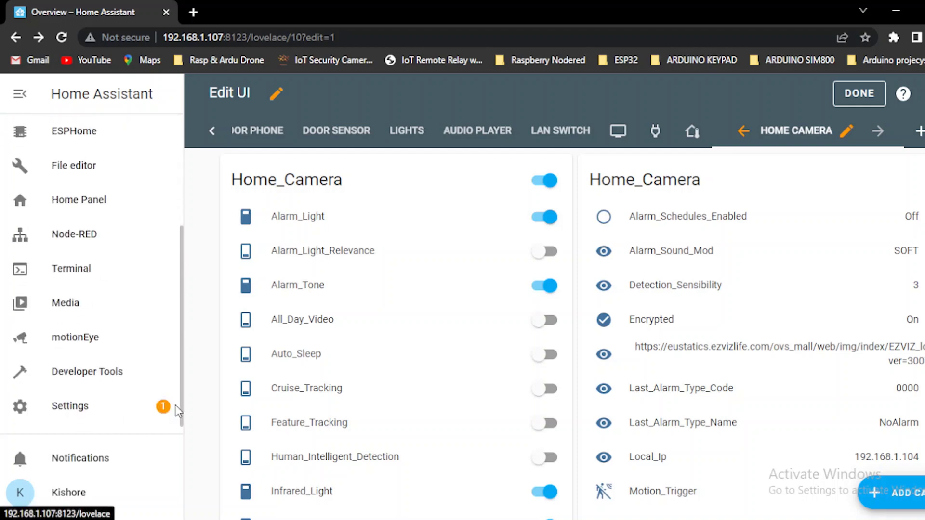
left_click(108, 412)
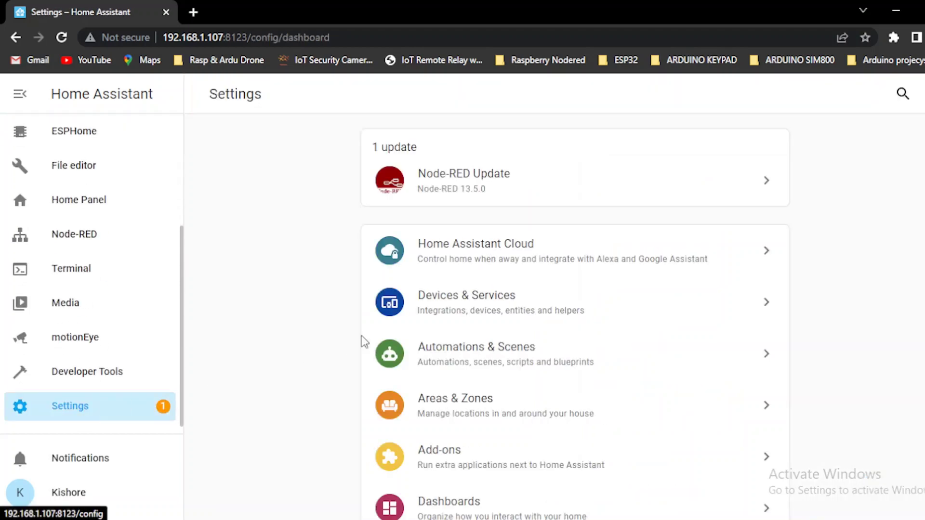
left_click(466, 304)
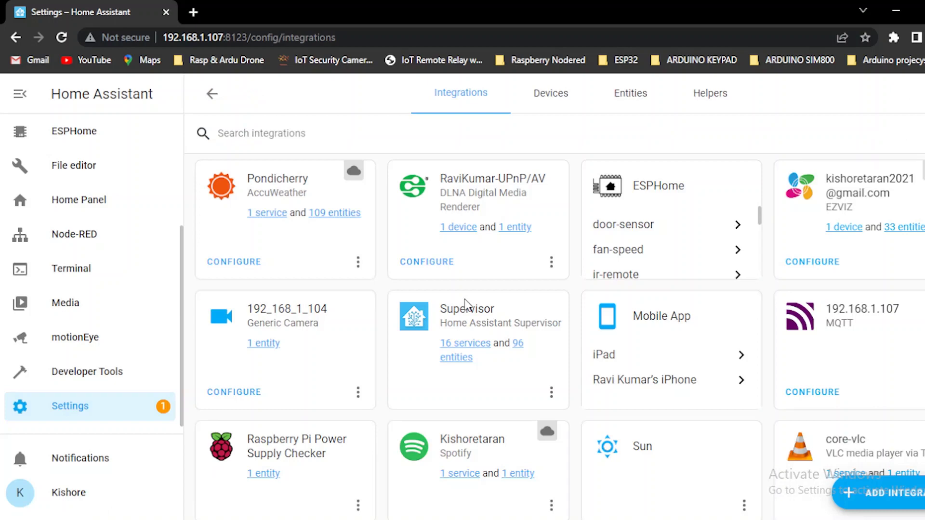
Step: Add a new integration, searching 'gene' and choosing Generic Camera
left_click(921, 488)
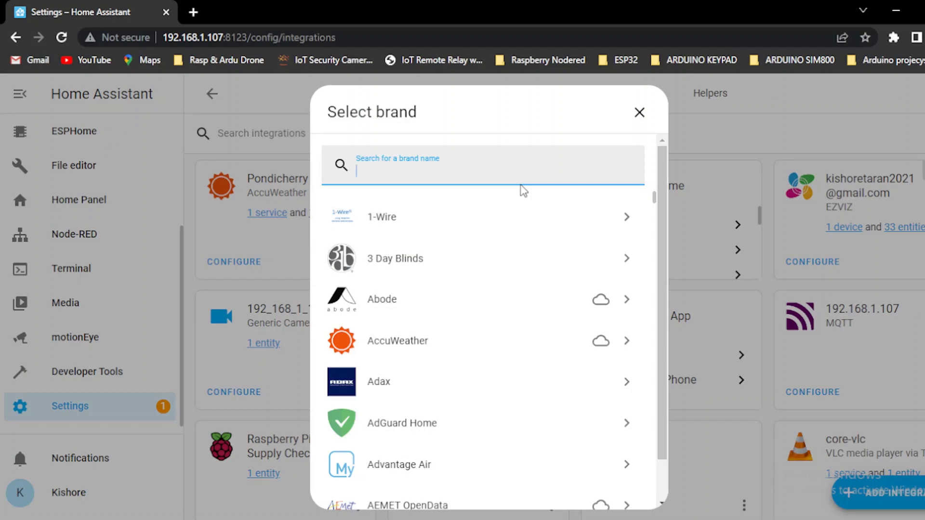
type("gene")
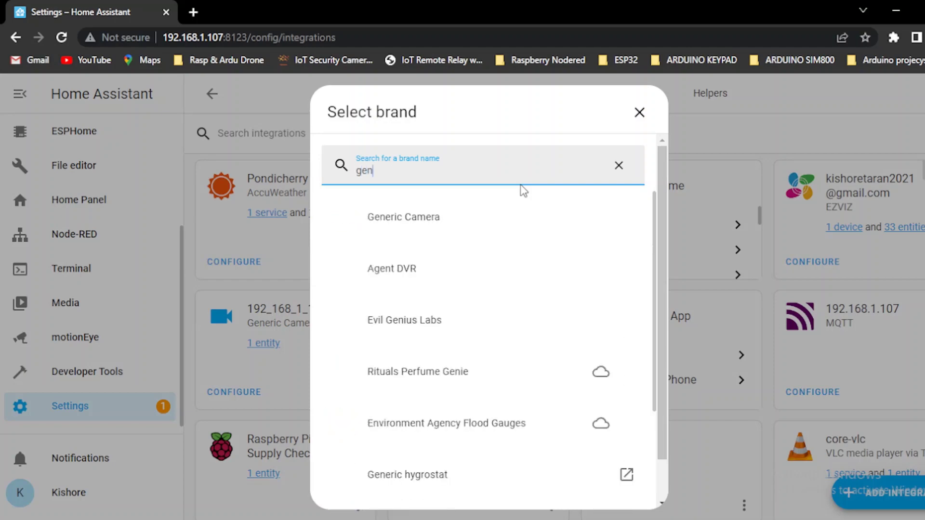
left_click(419, 216)
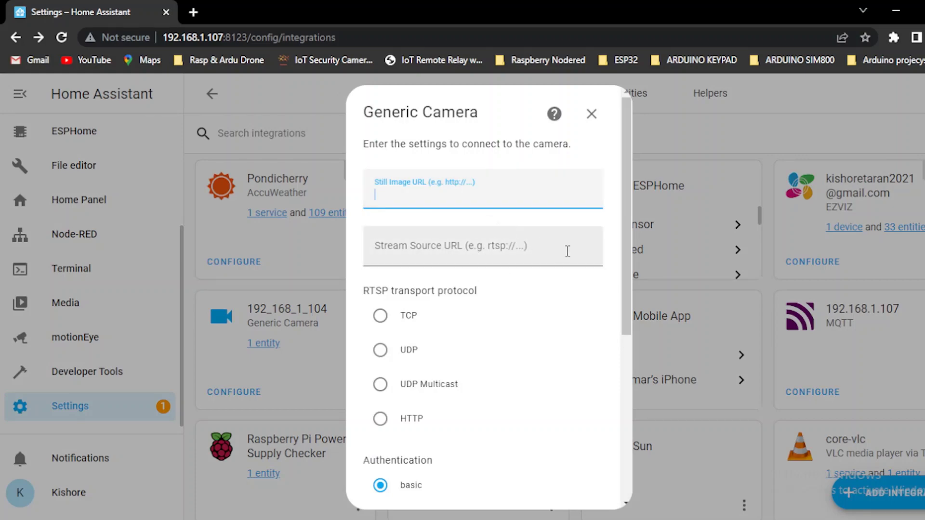
Step: Enter the RTSP stream URL with credentials for 192.168.1.104/h264_stream, then close the dialog
left_click(471, 254)
type("rtsp://")
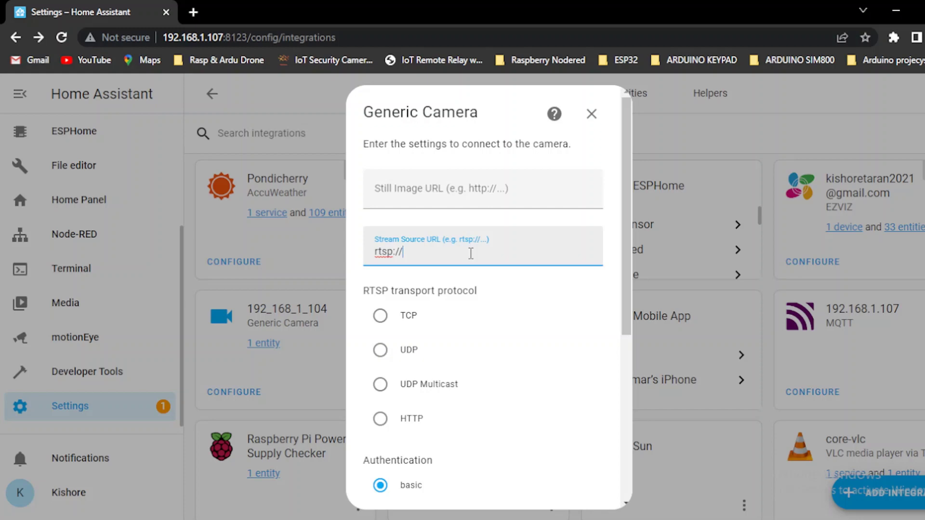
type("admin:")
type("xxxxx@")
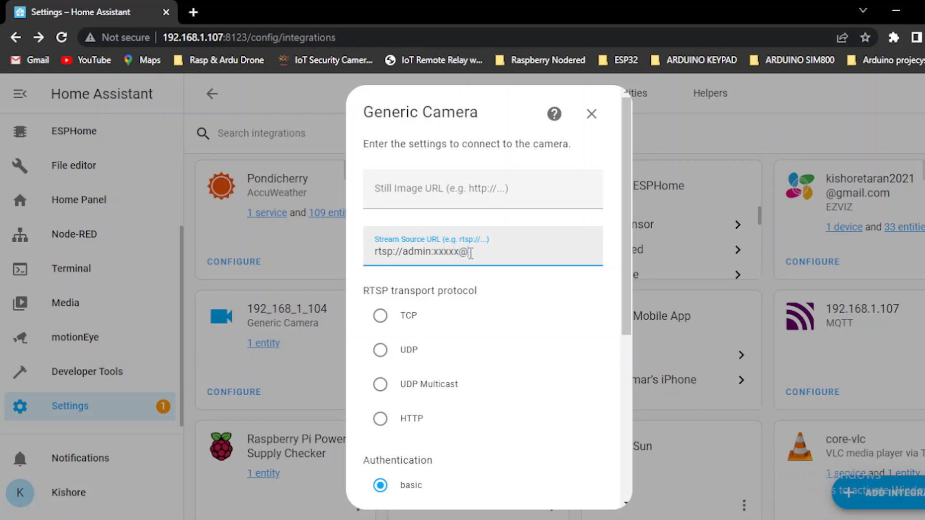
type("192.168.1.104/h264_")
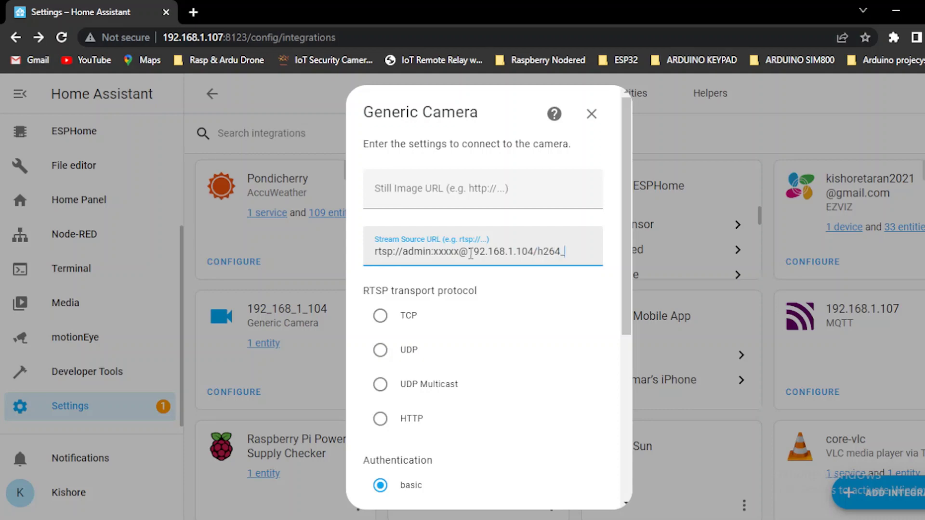
type("stream")
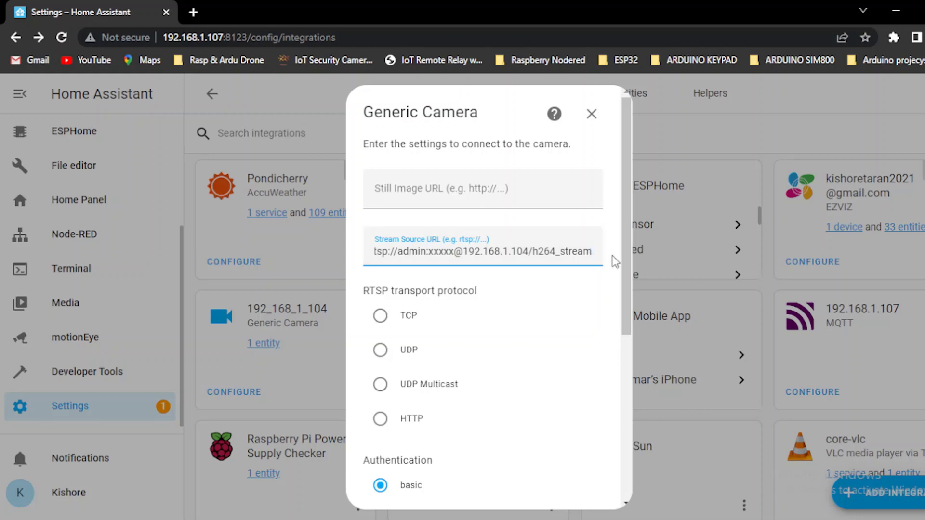
left_click_drag(627, 257, 626, 226)
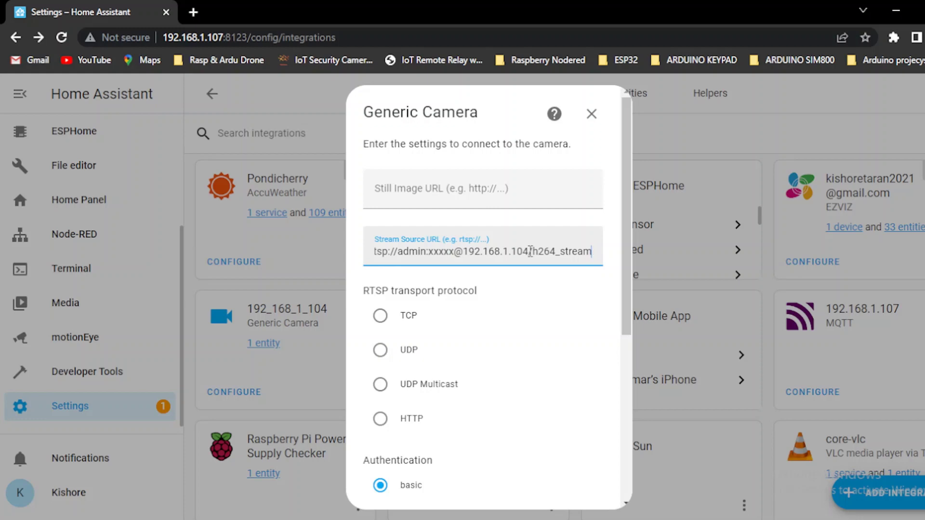
left_click(592, 115)
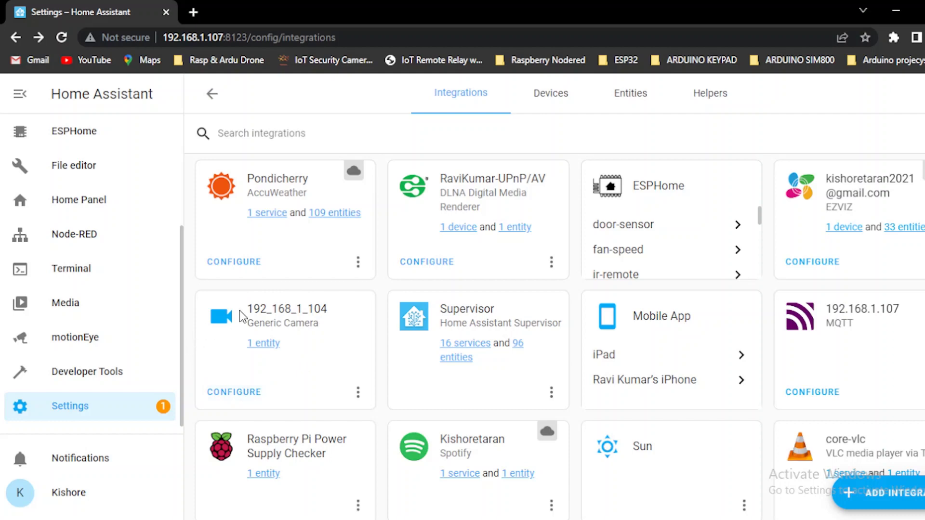
left_click(267, 340)
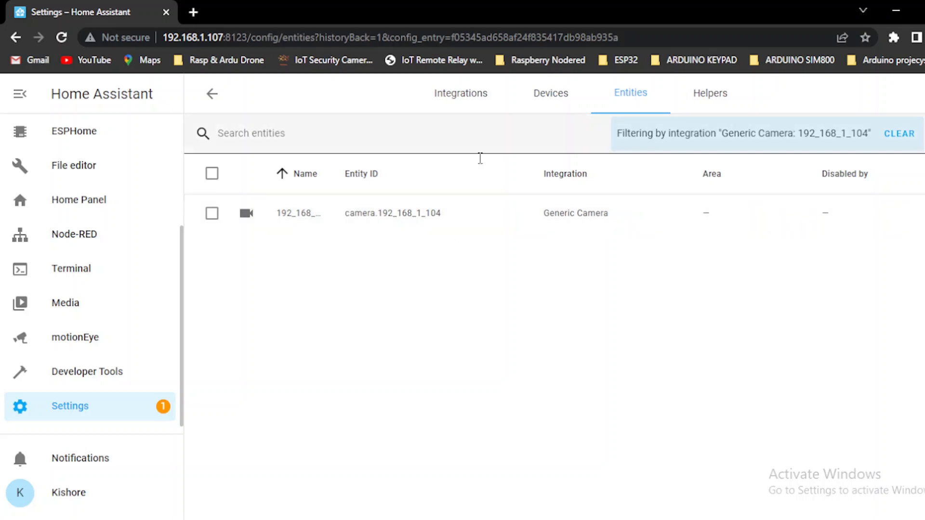
left_click(211, 96)
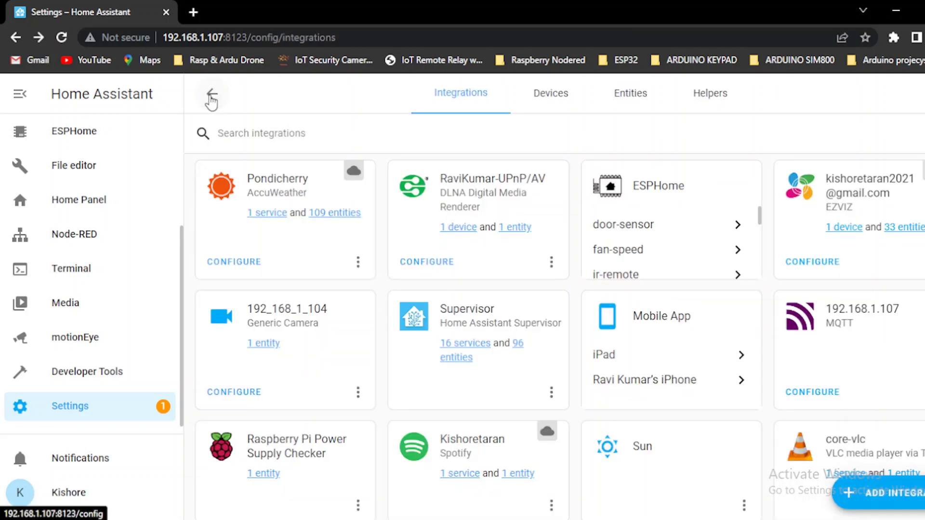
left_click_drag(181, 255, 181, 122)
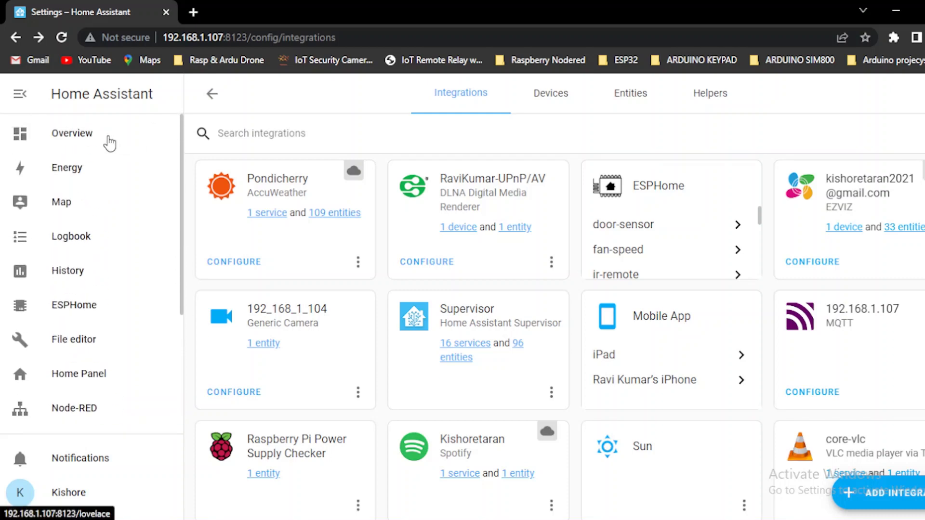
Step: Open the HOME CAMERA view of the Overview dashboard and scroll to its camera card
left_click(104, 140)
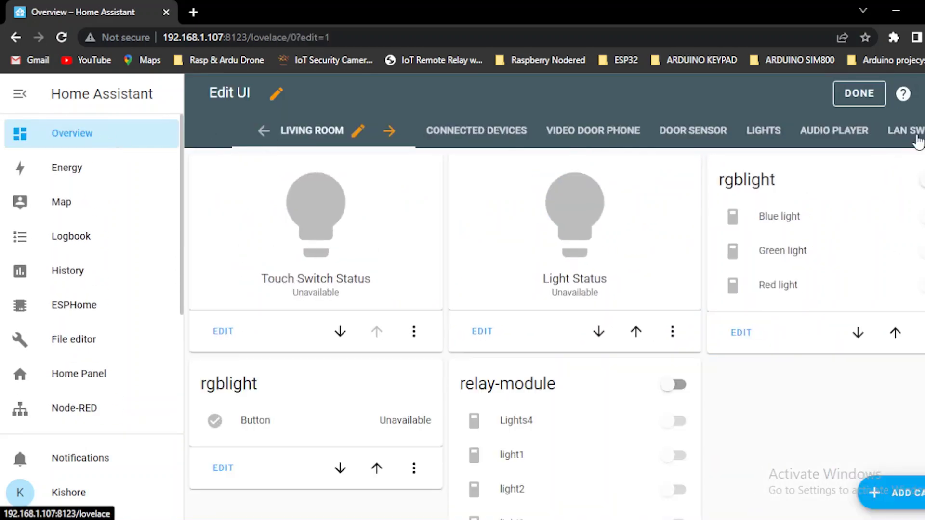
left_click(918, 138)
left_click(863, 137)
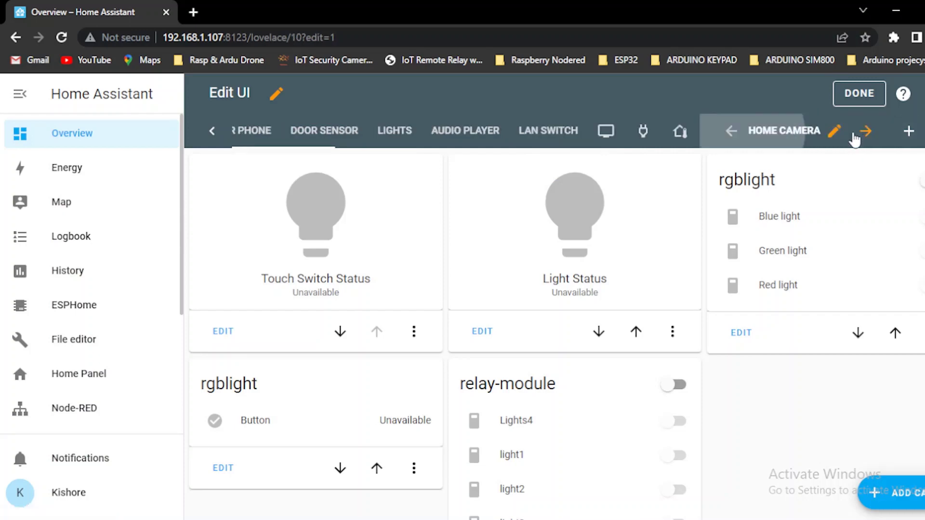
scroll(689, 336, "down", 9)
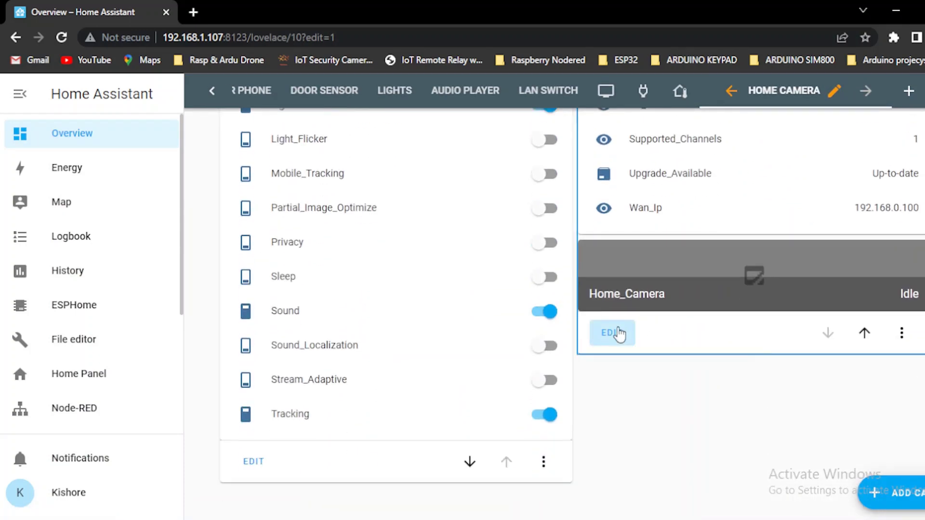
Step: Edit the Home_Camera grid's second card and enable Render cards as squares
left_click(612, 333)
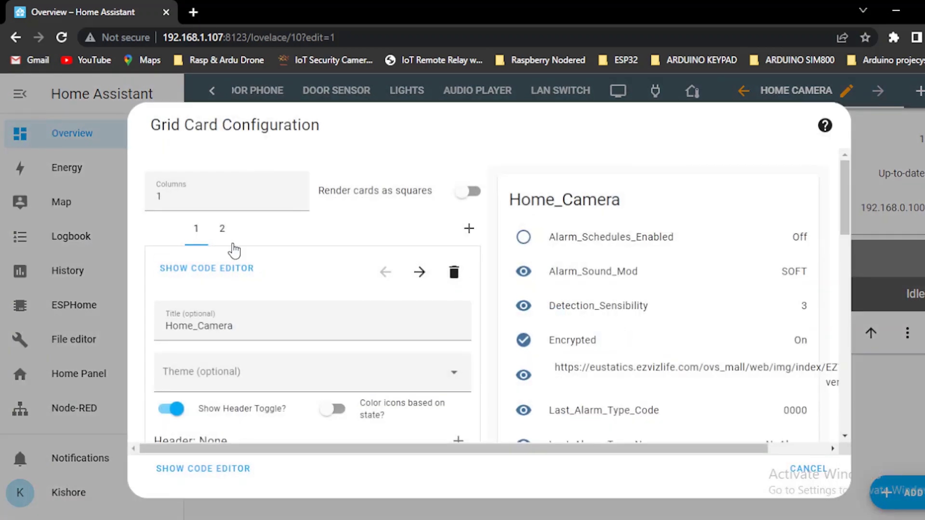
left_click(225, 229)
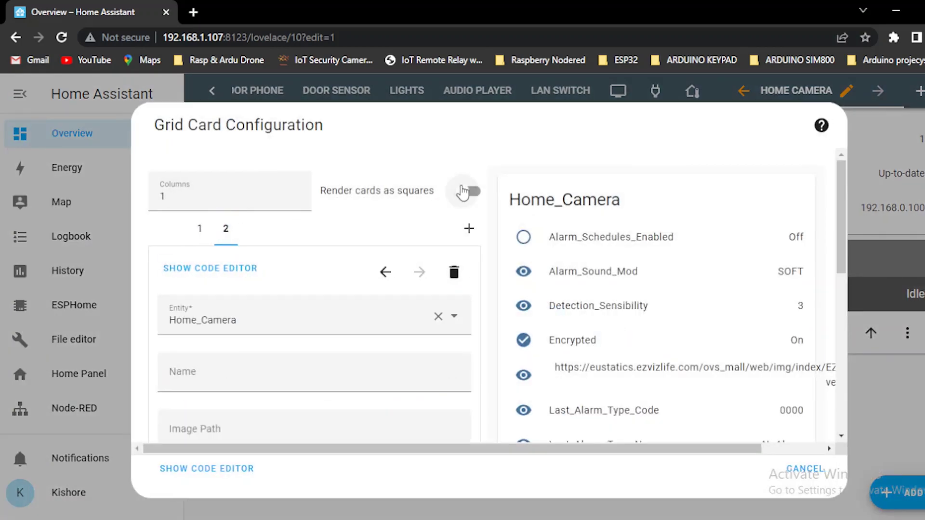
left_click(471, 191)
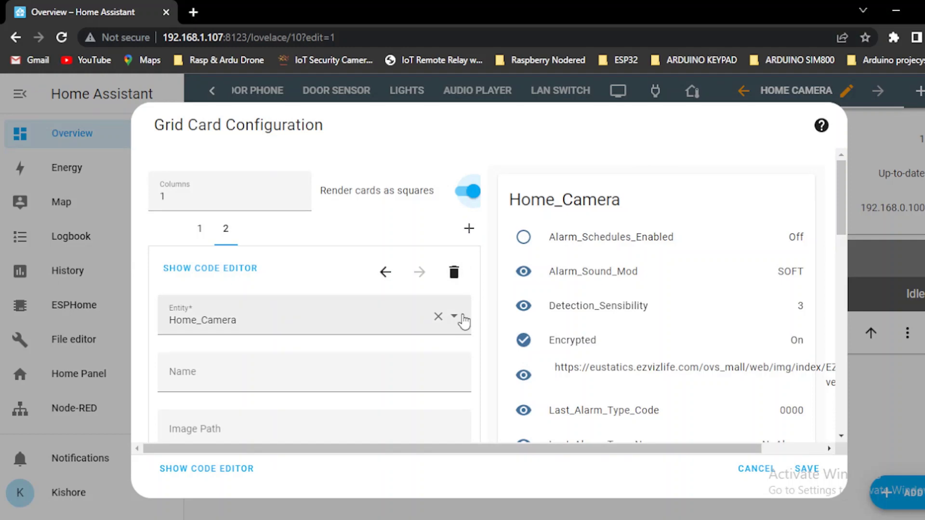
Step: Set the card's entity to camera.192_168_1_104 and save the grid card
left_click(415, 319)
key("BackSpace")
key("BackSpace")
key("BackSpace")
key("BackSpace")
key("BackSpace")
key("BackSpace")
key("BackSpace")
key("BackSpace")
key("BackSpace")
key("BackSpace")
key("BackSpace")
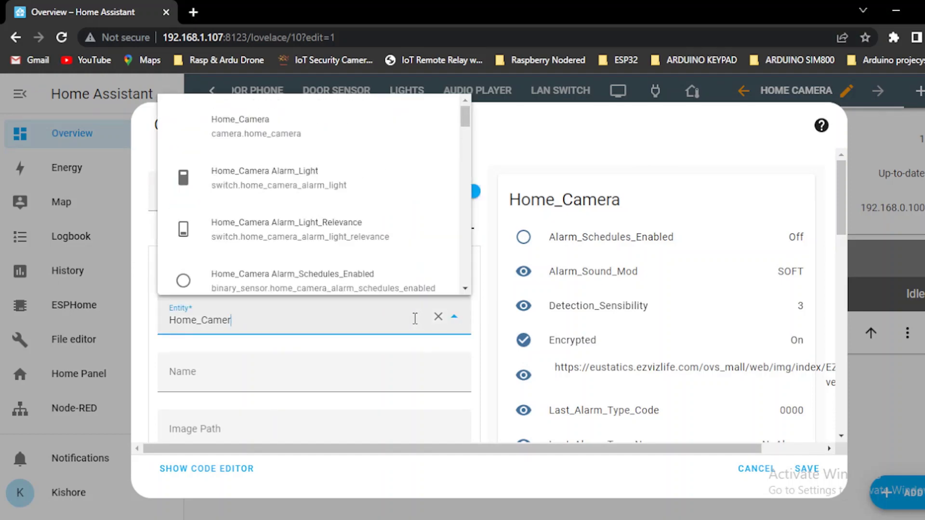
type("camera")
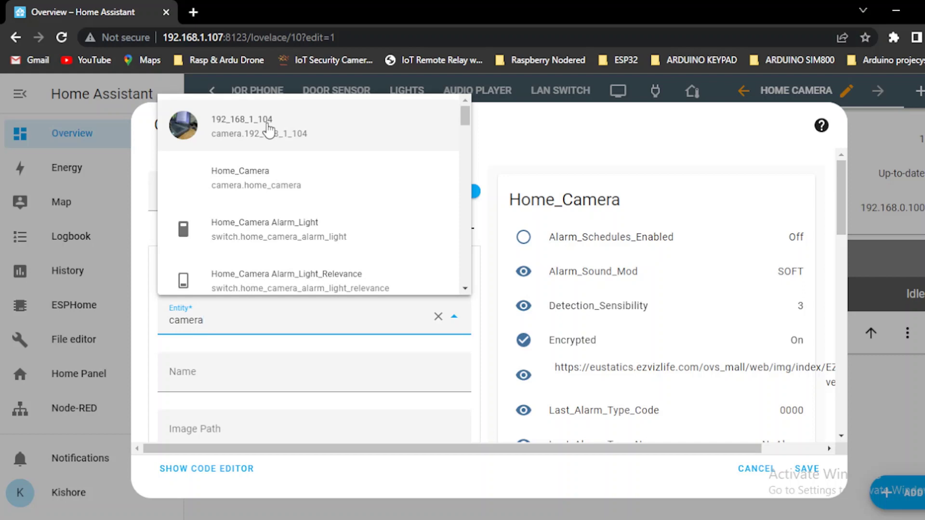
left_click(269, 128)
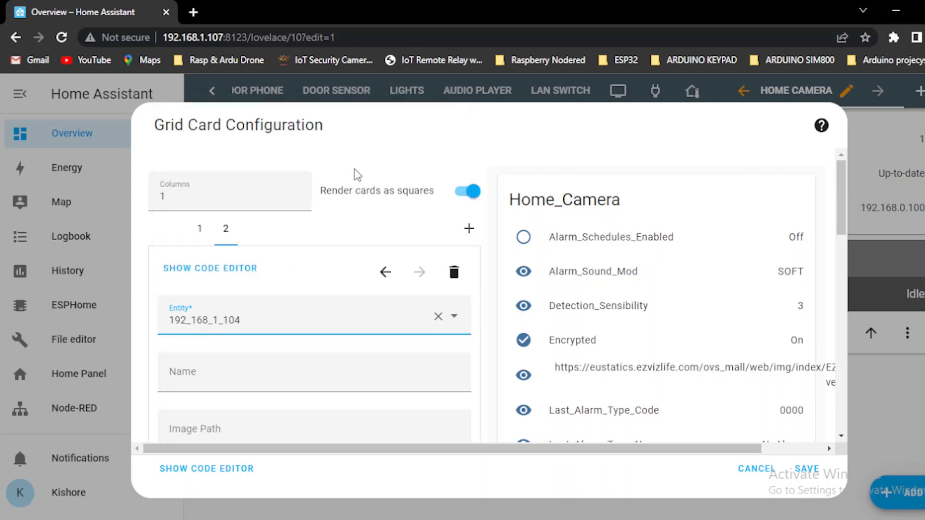
left_click(807, 469)
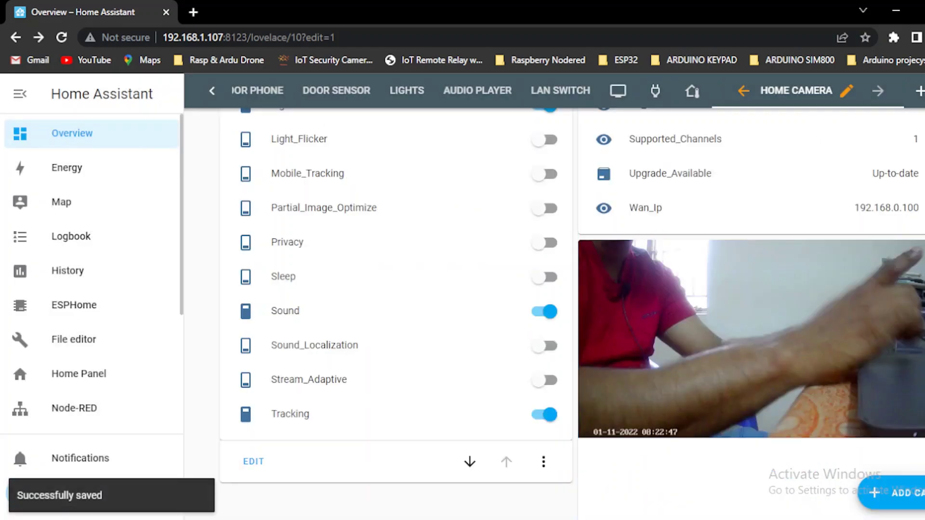
scroll(554, 289, "up", 8)
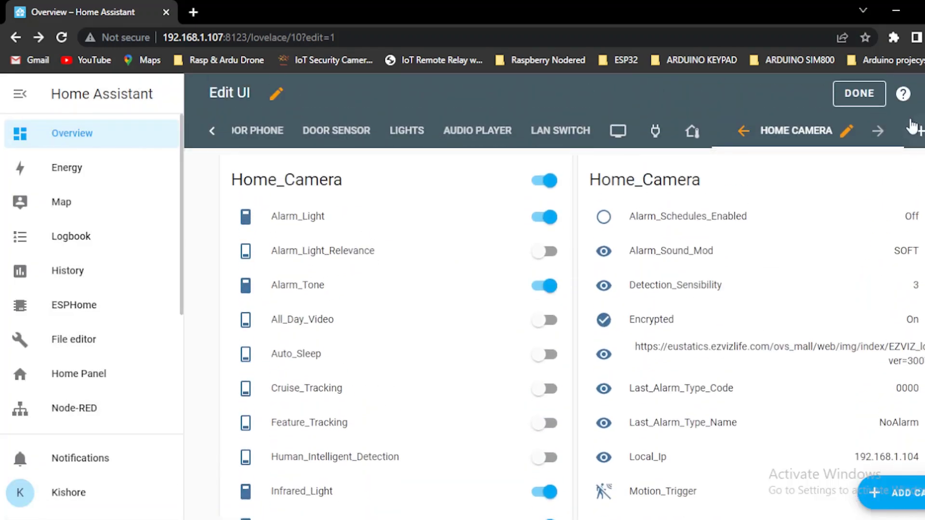
left_click(859, 93)
scroll(554, 314, "down", 5)
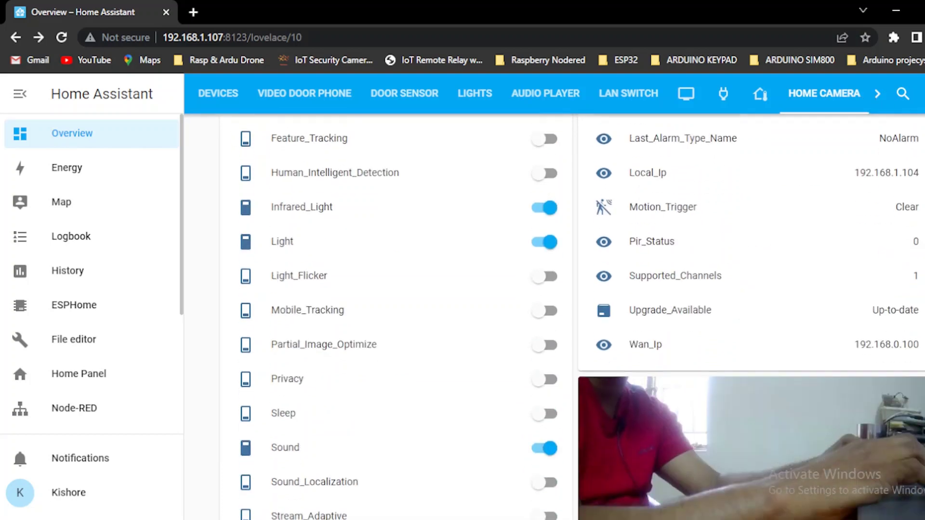
scroll(554, 289, "down", 4)
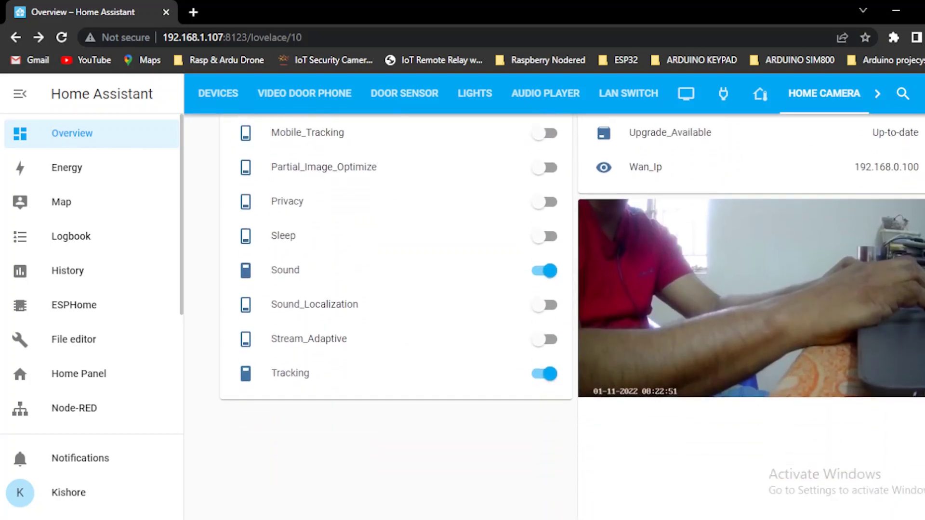
scroll(554, 289, "down", 4)
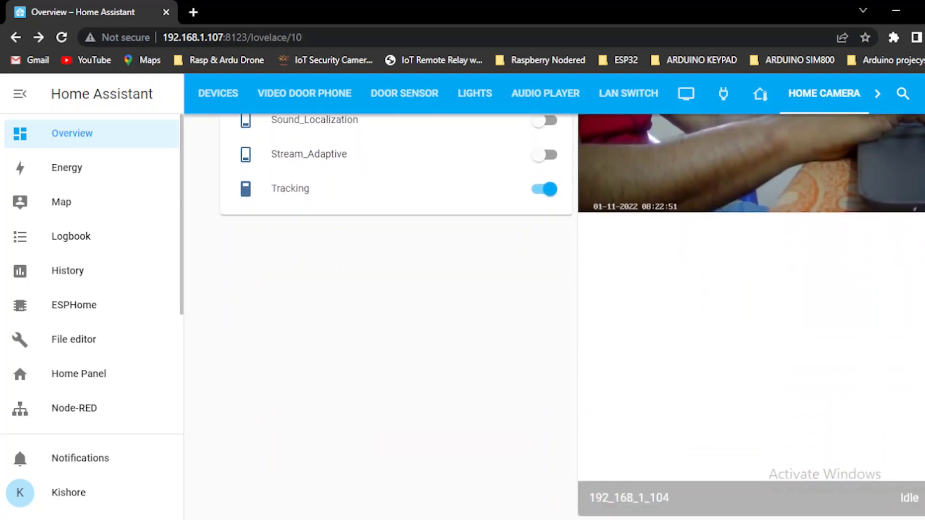
left_click(921, 93)
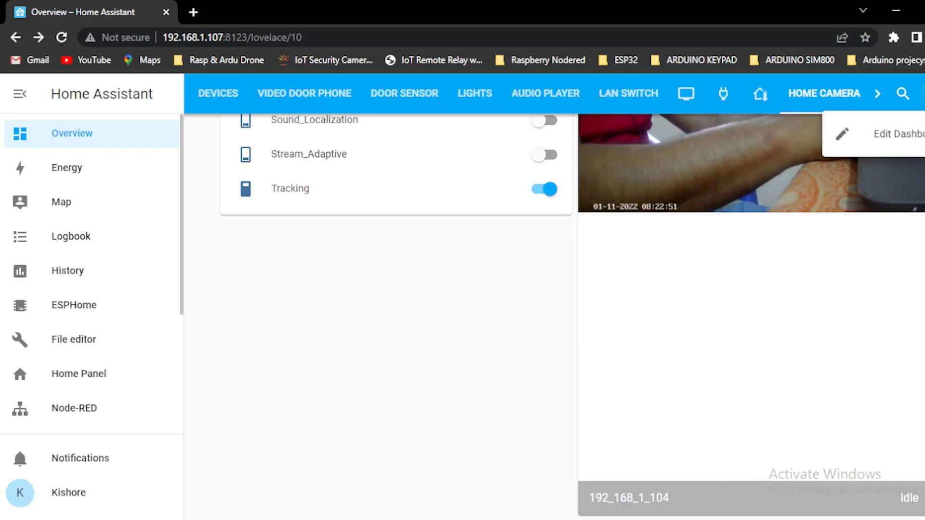
left_click(874, 133)
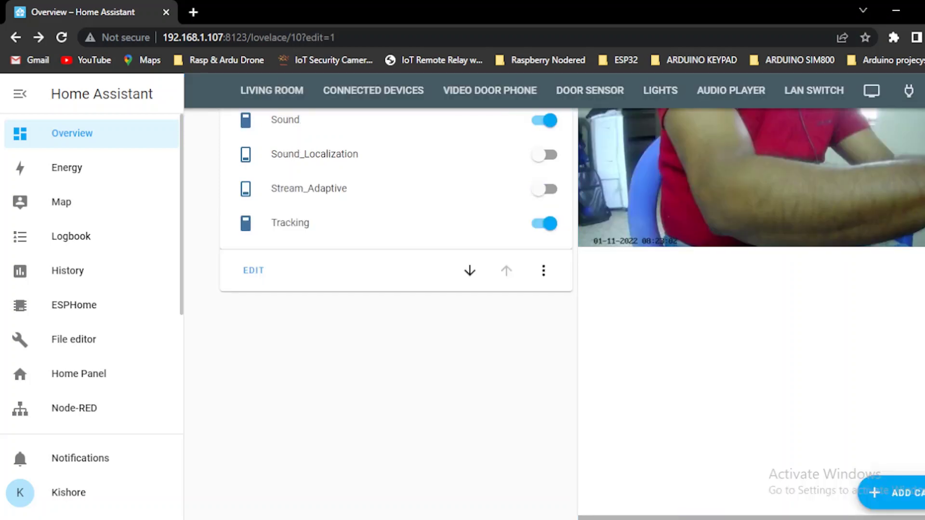
Step: Turn off Render cards as squares on the camera grid card and save it
scroll(729, 373, "down", 2)
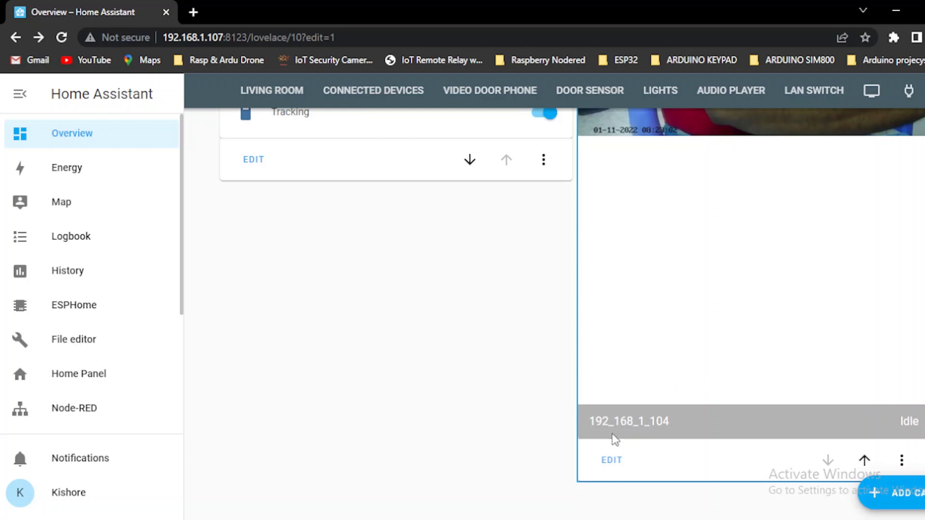
left_click(613, 462)
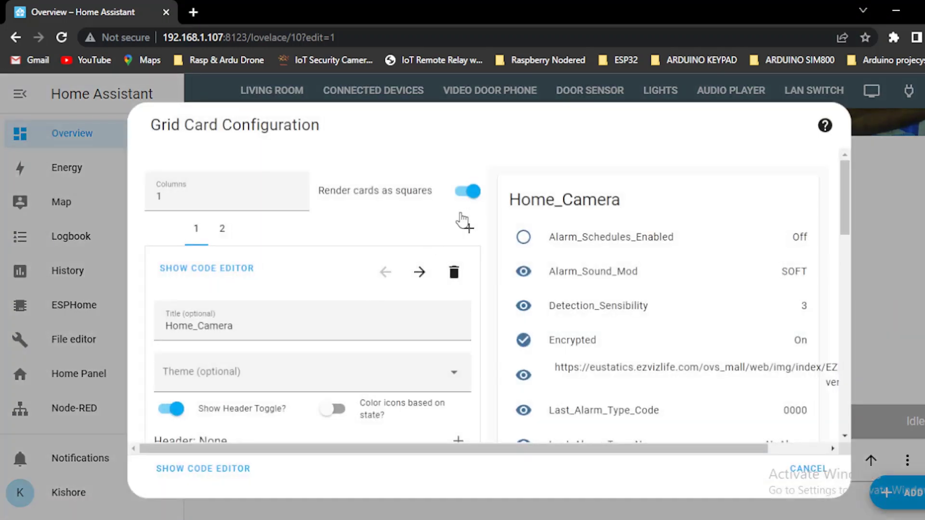
left_click(468, 192)
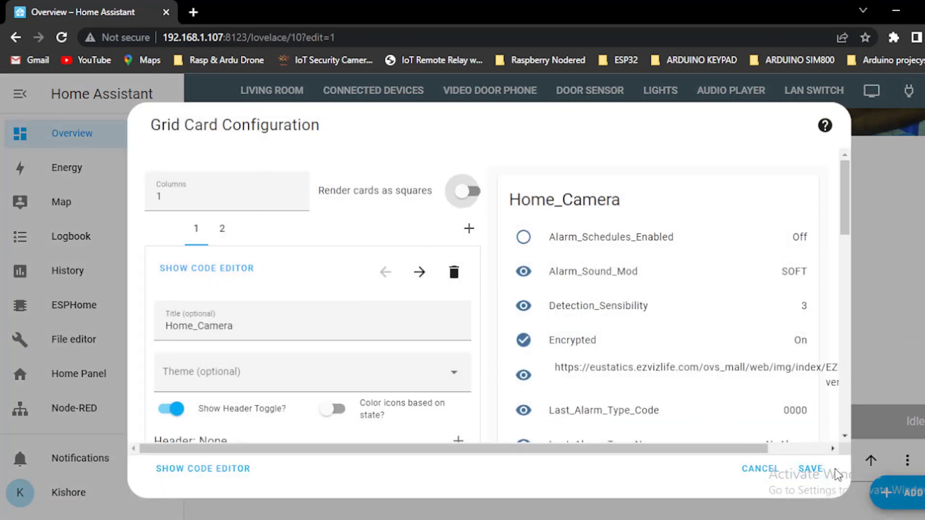
left_click(816, 465)
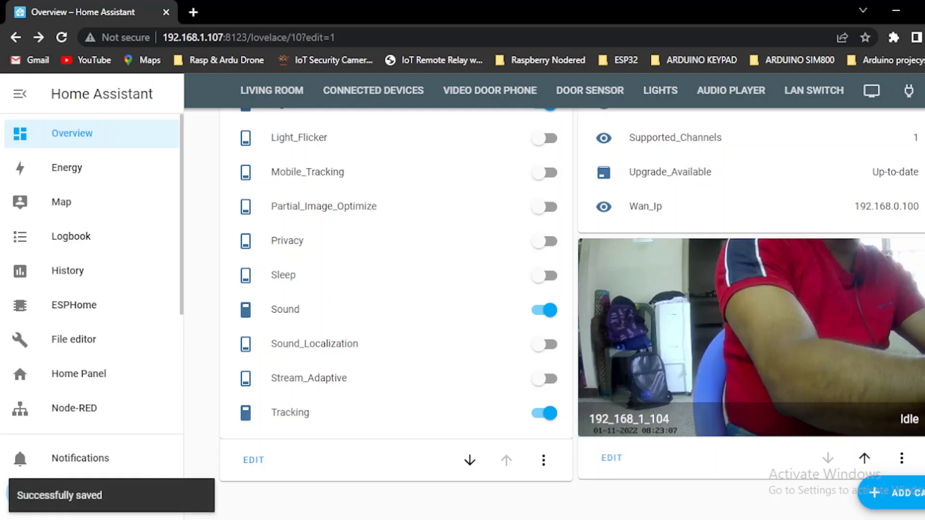